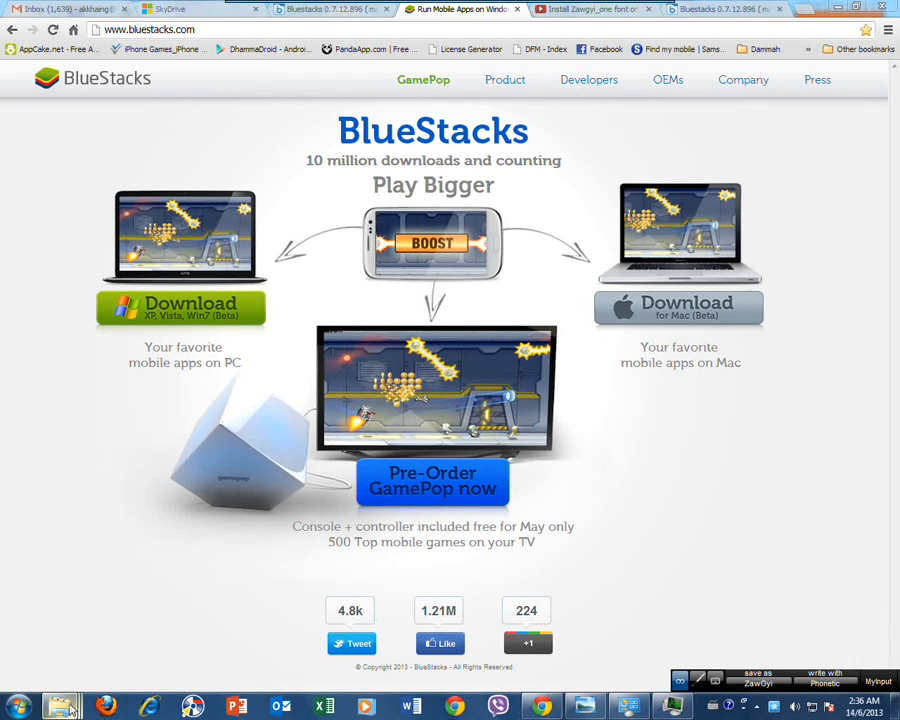
Step: Run the BlueStacks split installer from the tutorial folder as administrator and move the BlueStacks App Player window lower on the screen
{"action": "mouse_move", "coordinate": [60, 706]}
{"action": "left_click", "coordinate": [121, 637]}
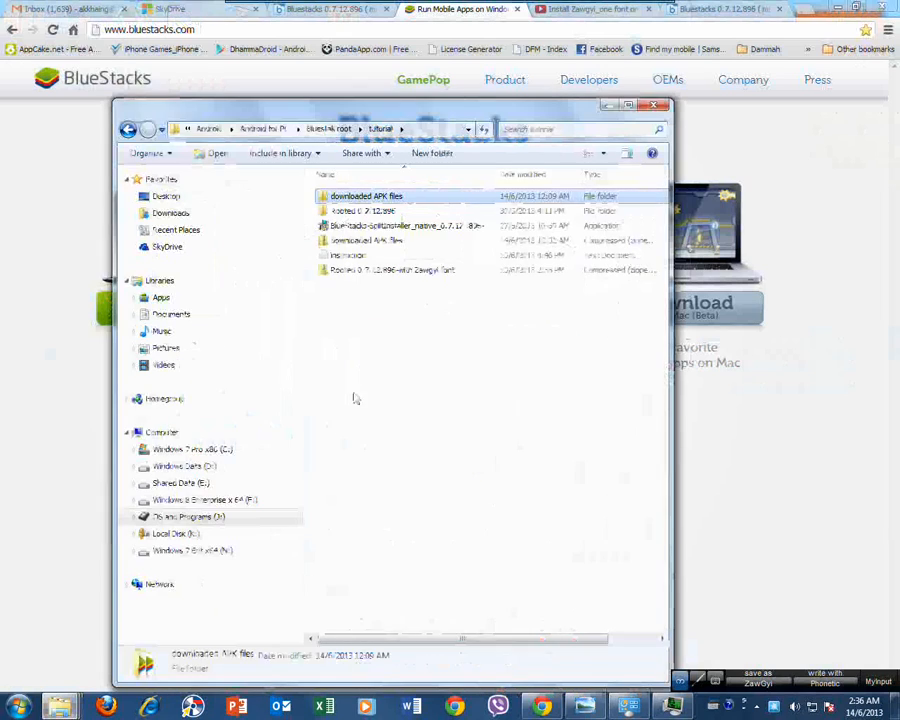
{"action": "left_click", "coordinate": [376, 226]}
{"action": "right_click", "coordinate": [376, 226]}
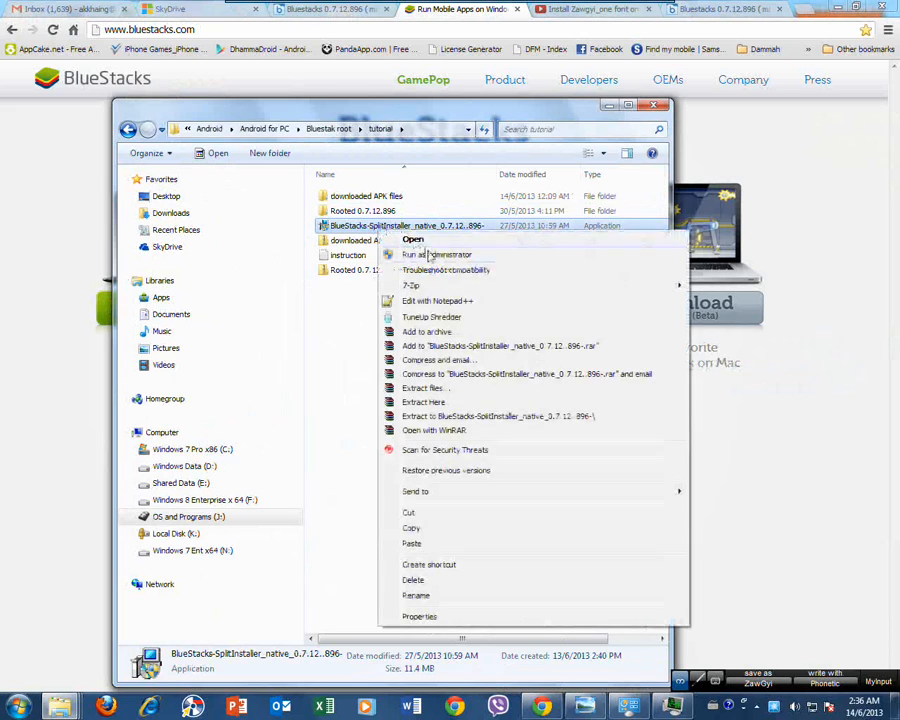
{"action": "left_click", "coordinate": [426, 254]}
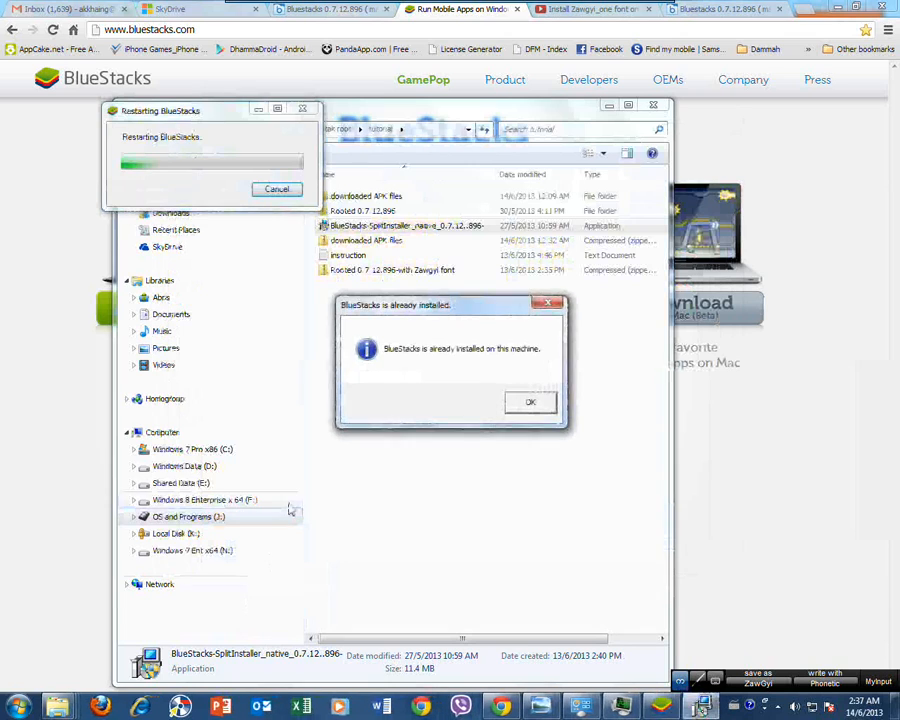
{"action": "left_click", "coordinate": [529, 402]}
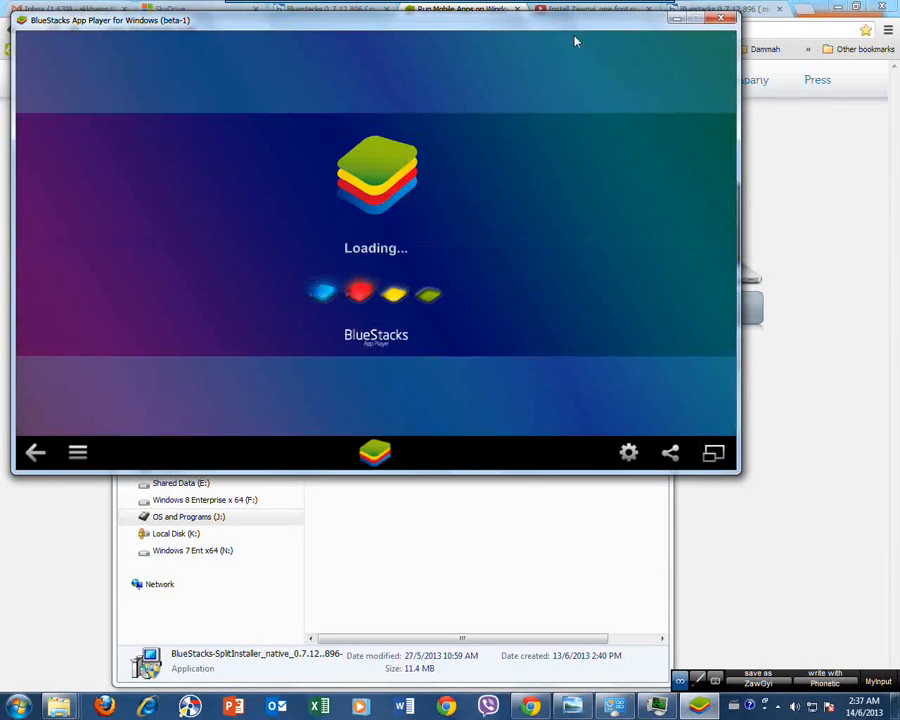
{"action": "left_click_drag", "start_coordinate": [558, 24], "coordinate": [563, 134]}
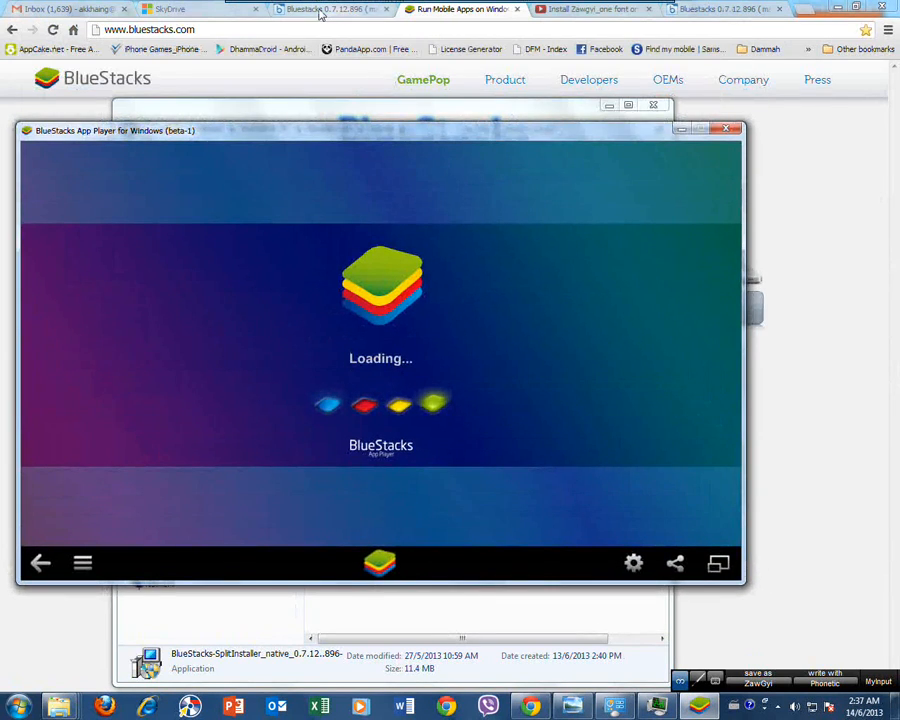
Step: View the rooted Bluestacks 0.7.12.896 downloads on Box and open the Rooted 0.7.12.896 folder inside the local tutorial folder
{"action": "left_click", "coordinate": [320, 10]}
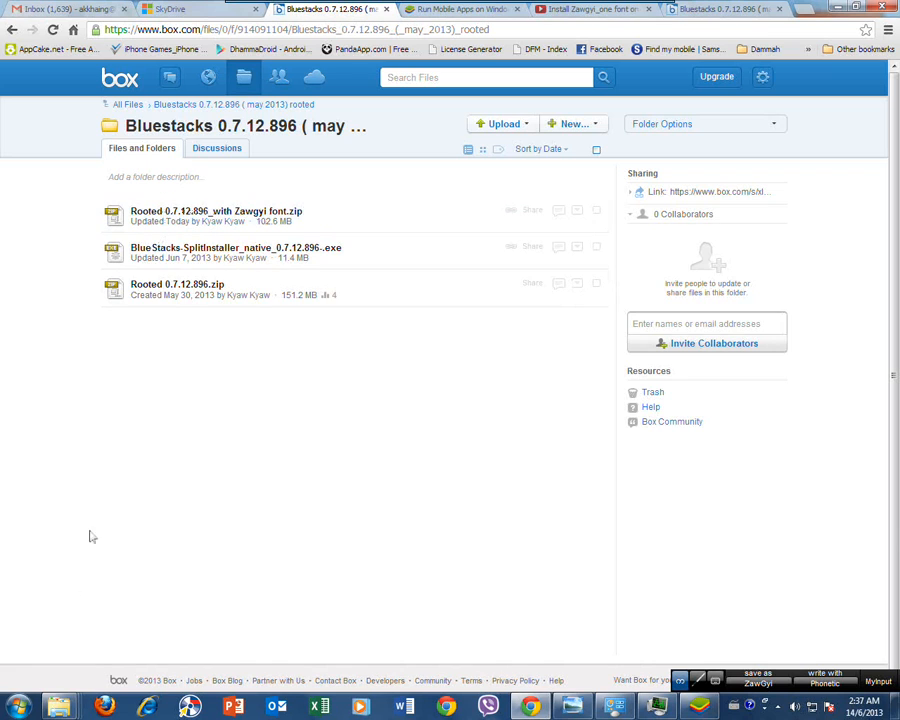
{"action": "mouse_move", "coordinate": [59, 706]}
{"action": "left_click", "coordinate": [167, 655]}
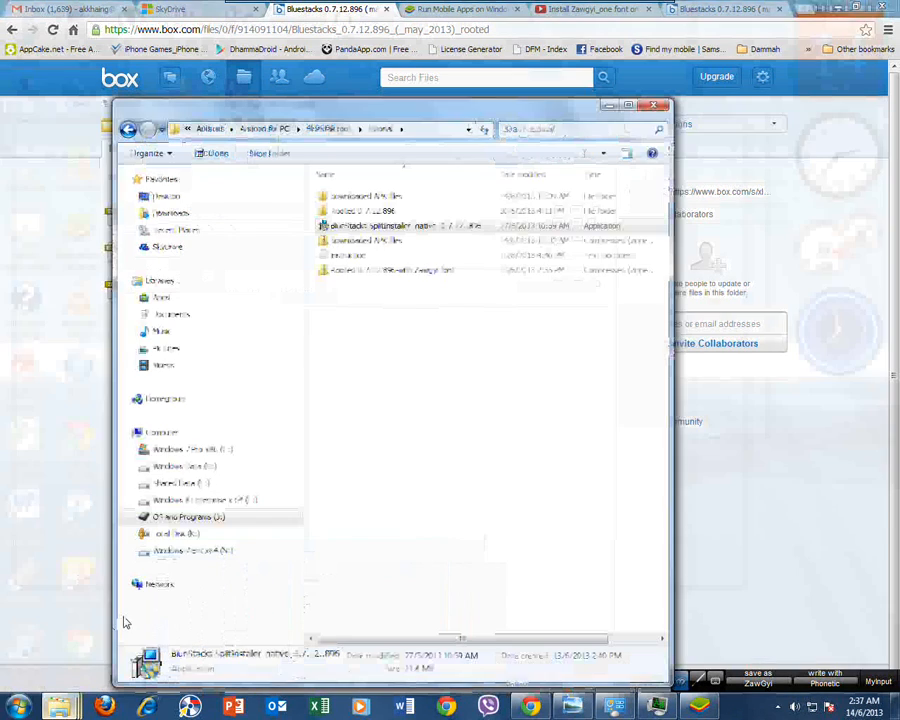
{"action": "left_click", "coordinate": [383, 273]}
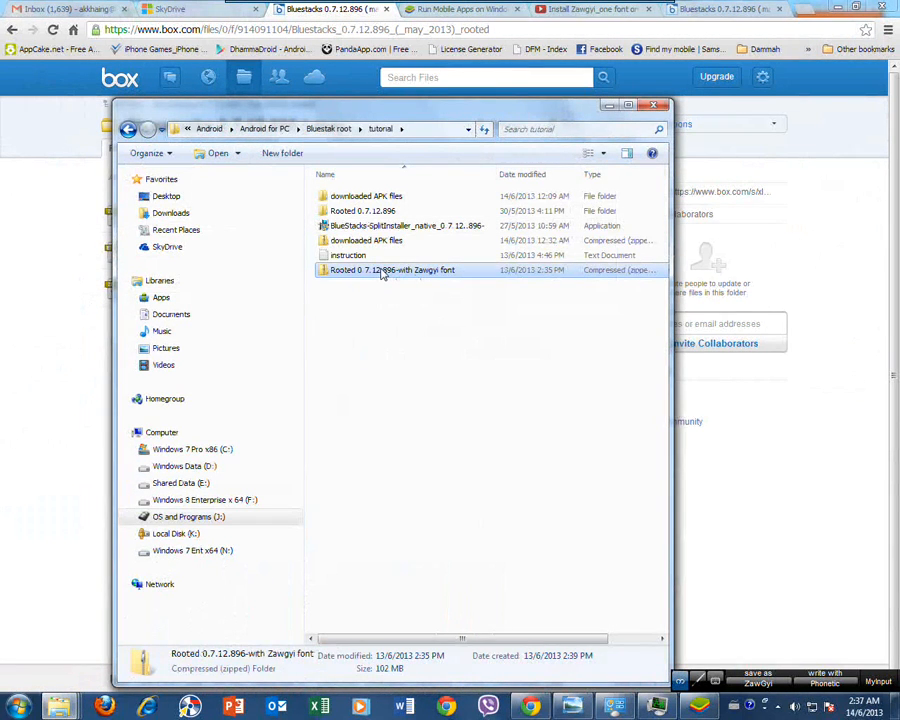
{"action": "right_click", "coordinate": [383, 273]}
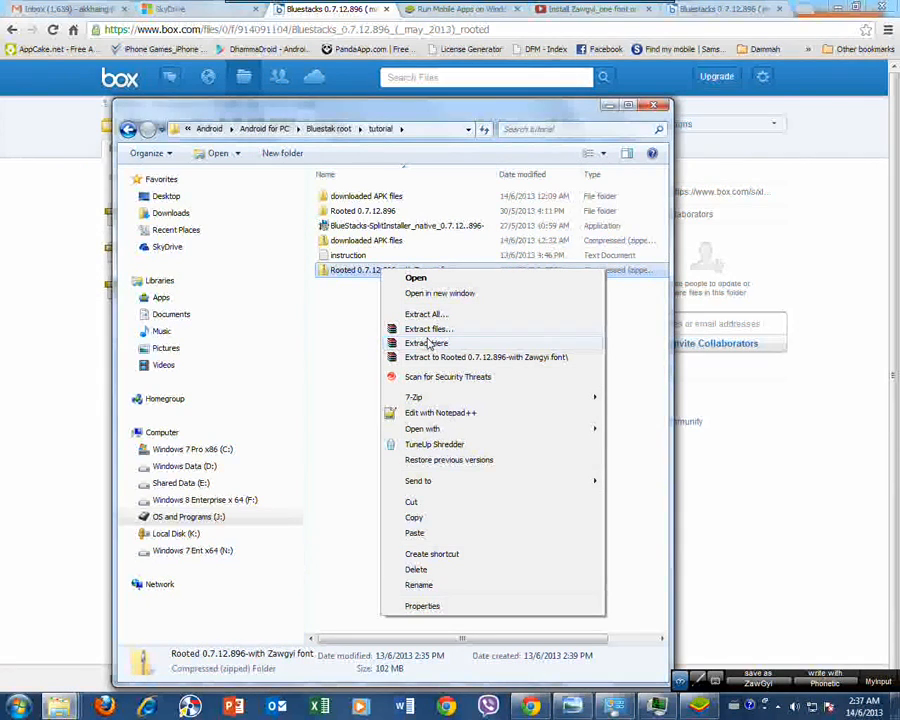
{"action": "mouse_move", "coordinate": [428, 400]}
{"action": "double_click", "coordinate": [336, 213]}
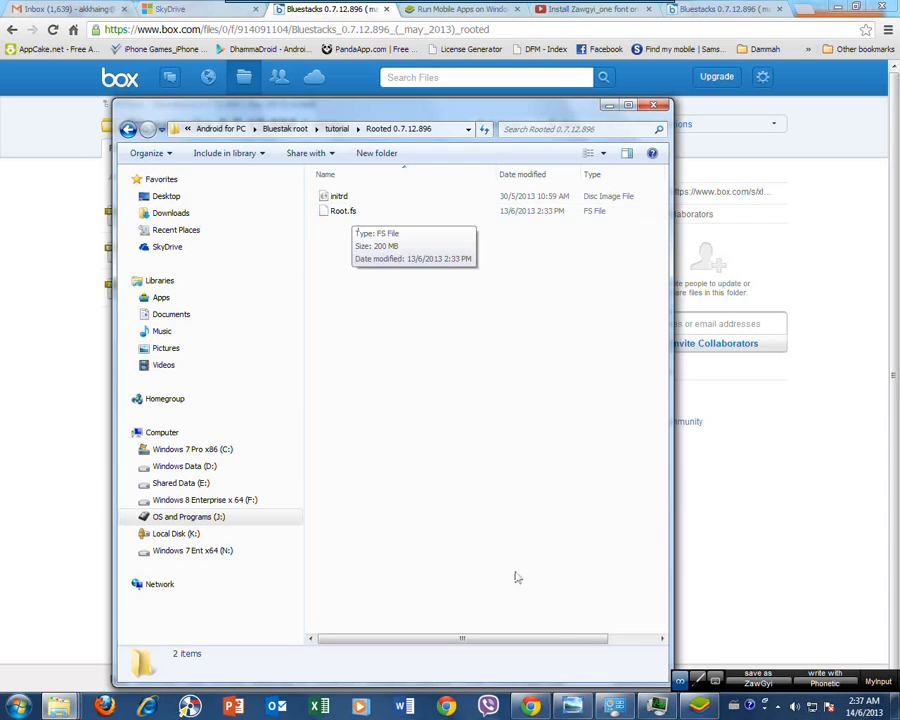
Step: Close the BlueStacks App Player window and view the running processes in Windows Task Manager
{"action": "left_click", "coordinate": [700, 707]}
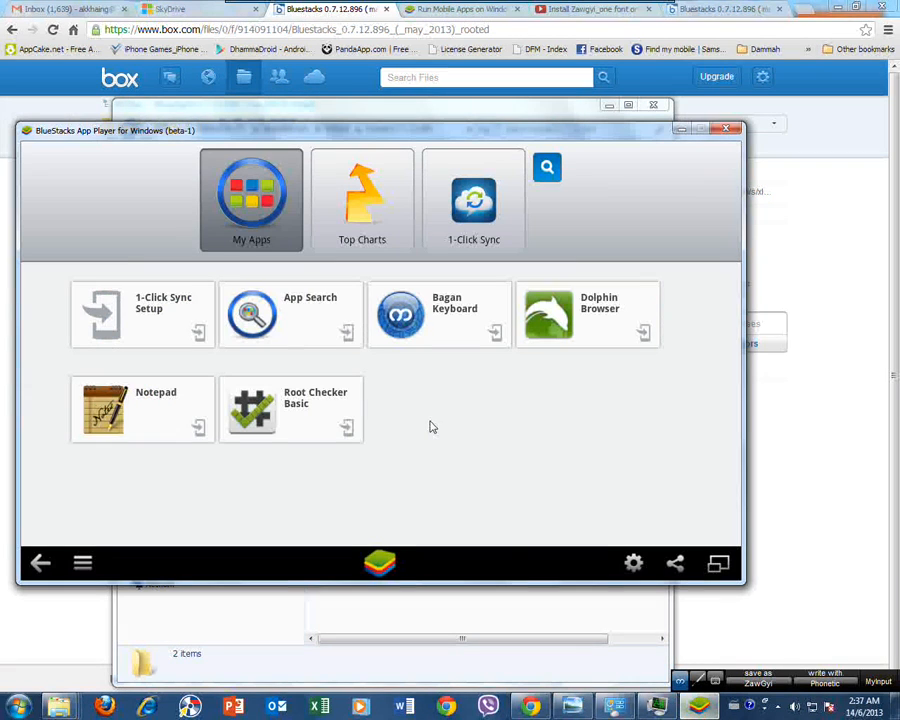
{"action": "left_click", "coordinate": [727, 131]}
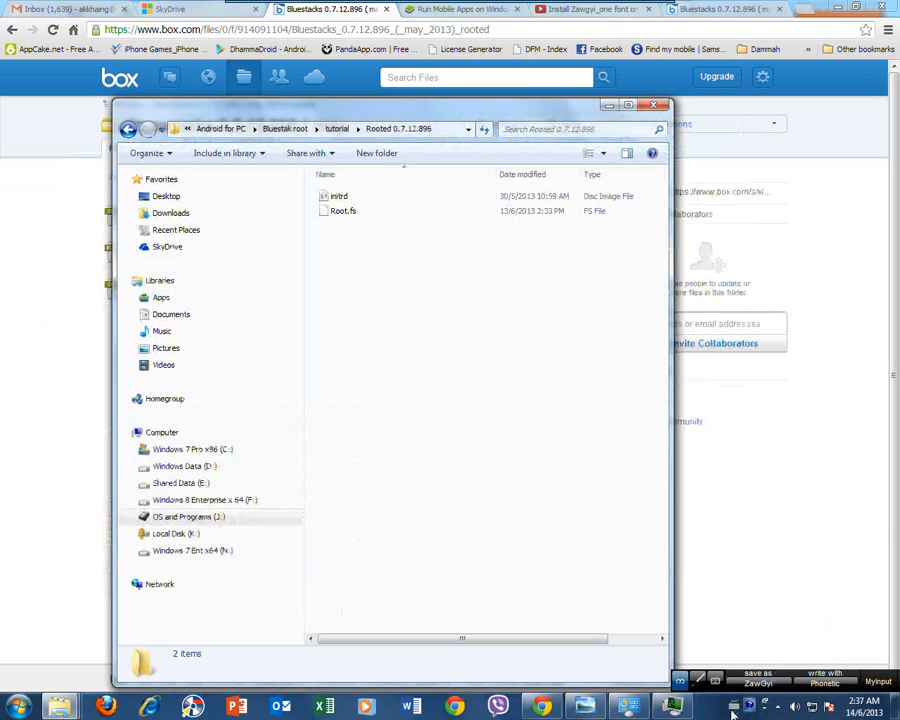
{"action": "left_click", "coordinate": [673, 707]}
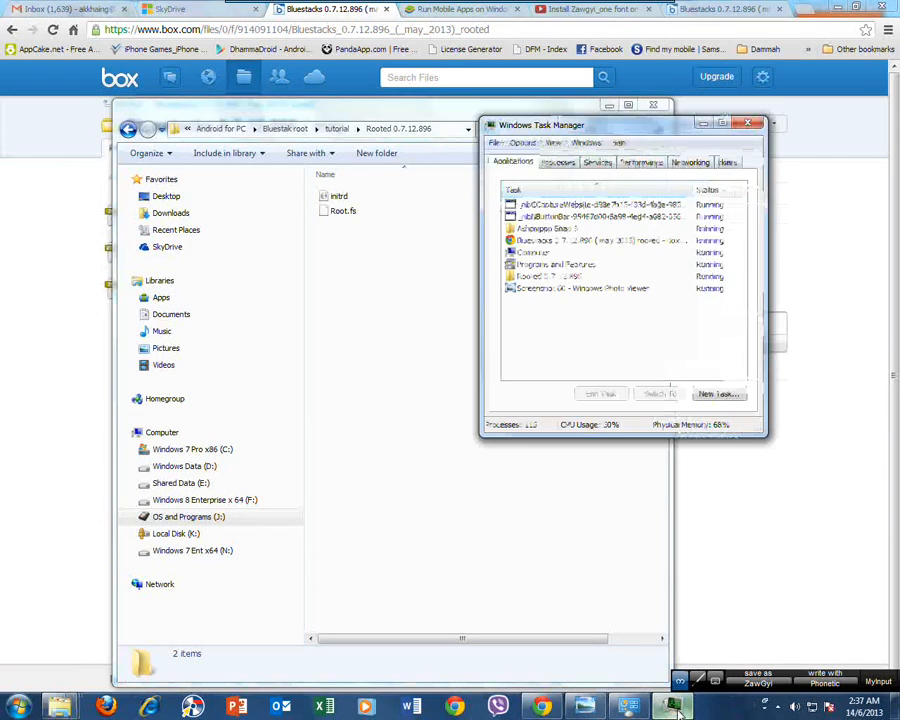
{"action": "left_click", "coordinate": [557, 163]}
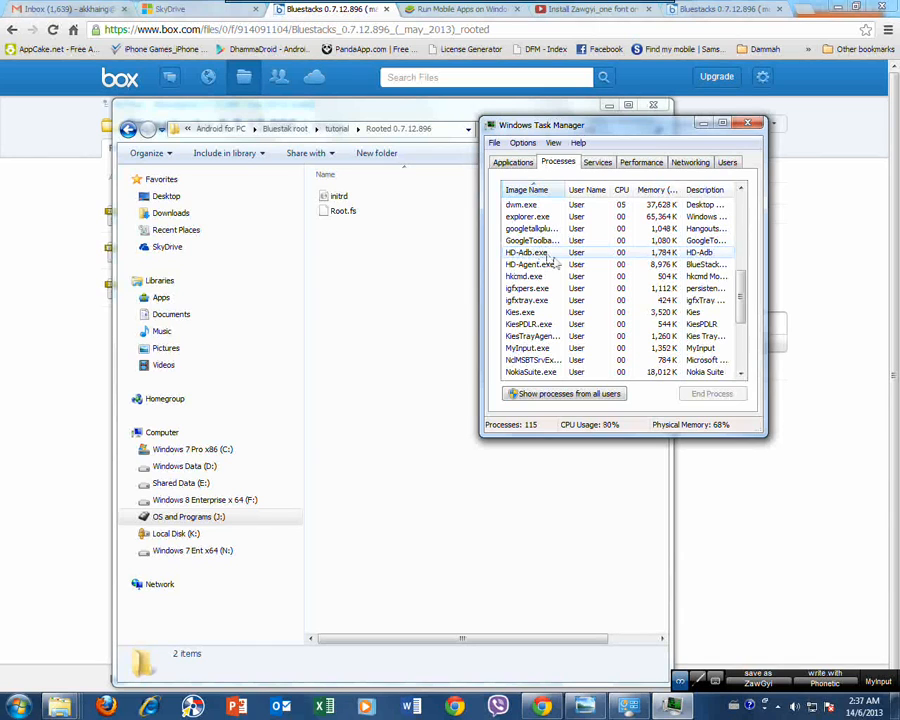
Step: Quit the BlueStacks agent that is still running in the background
{"action": "left_click", "coordinate": [778, 707]}
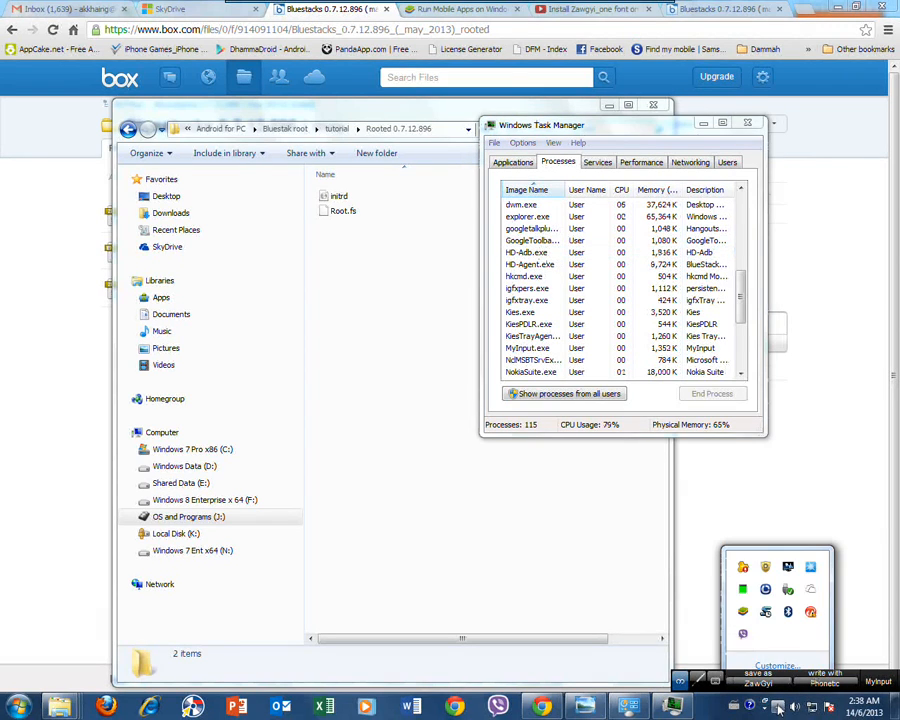
{"action": "right_click", "coordinate": [743, 614]}
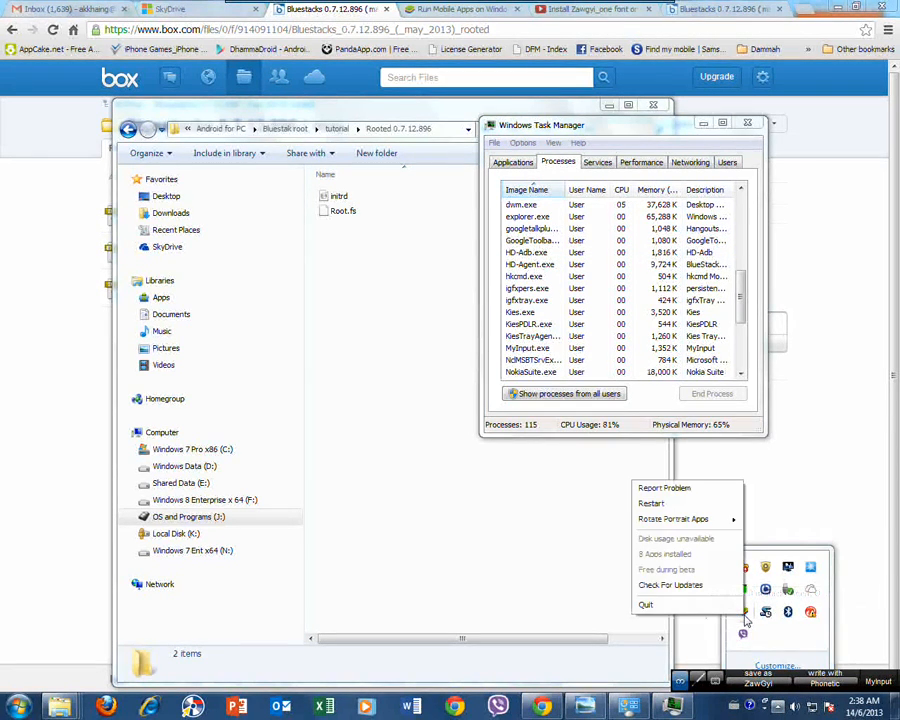
{"action": "left_click", "coordinate": [718, 610]}
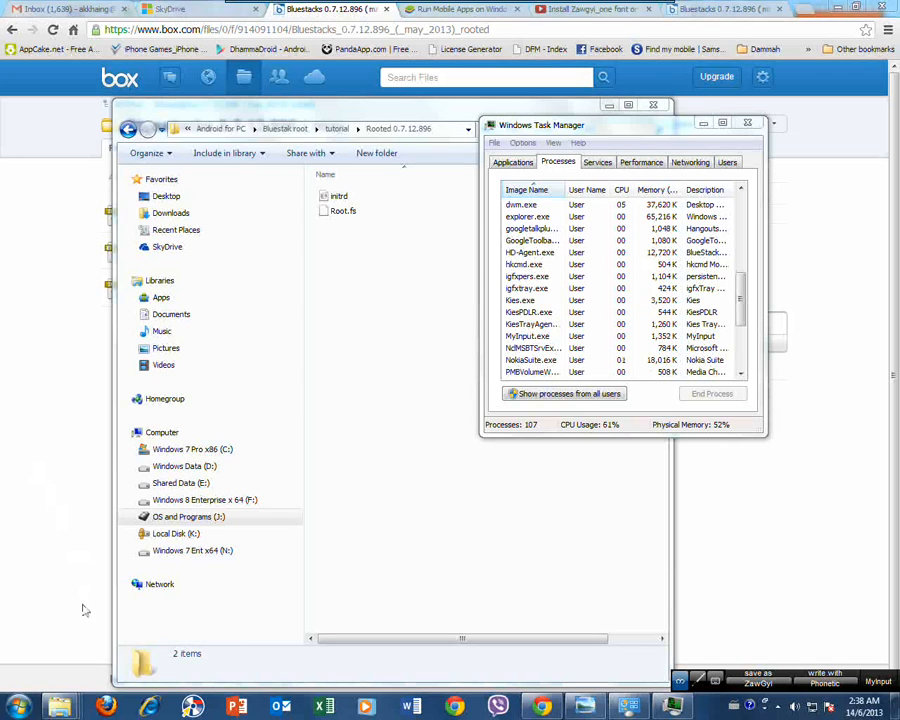
Step: Open the Windows 7 Pro x86 (C:) drive and set the folder options to show hidden files, folders, and drives
{"action": "mouse_move", "coordinate": [60, 706]}
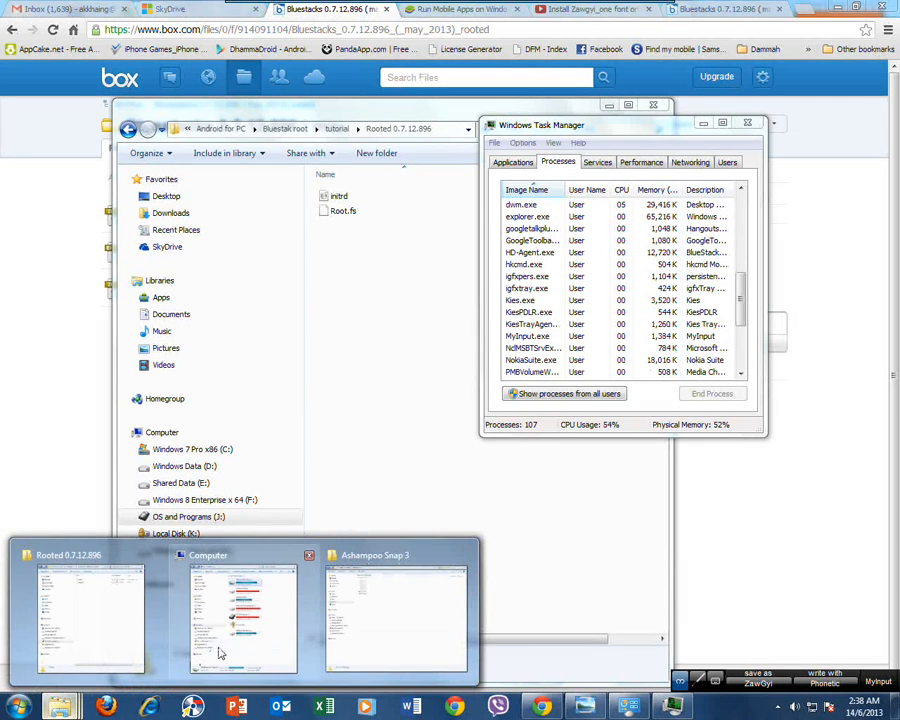
{"action": "left_click", "coordinate": [271, 643]}
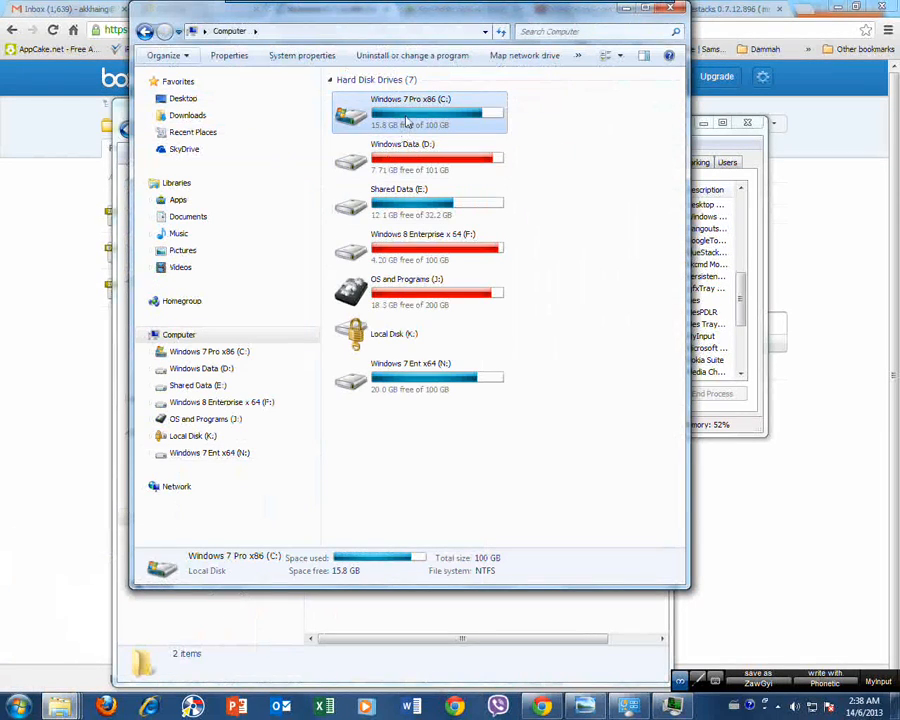
{"action": "double_click", "coordinate": [407, 120]}
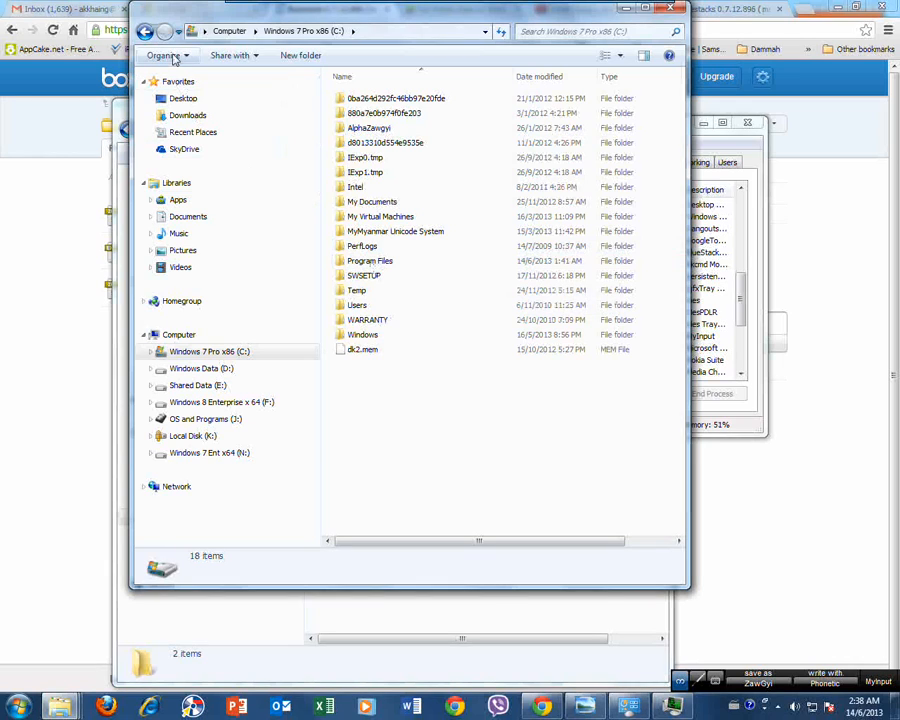
{"action": "left_click", "coordinate": [168, 56]}
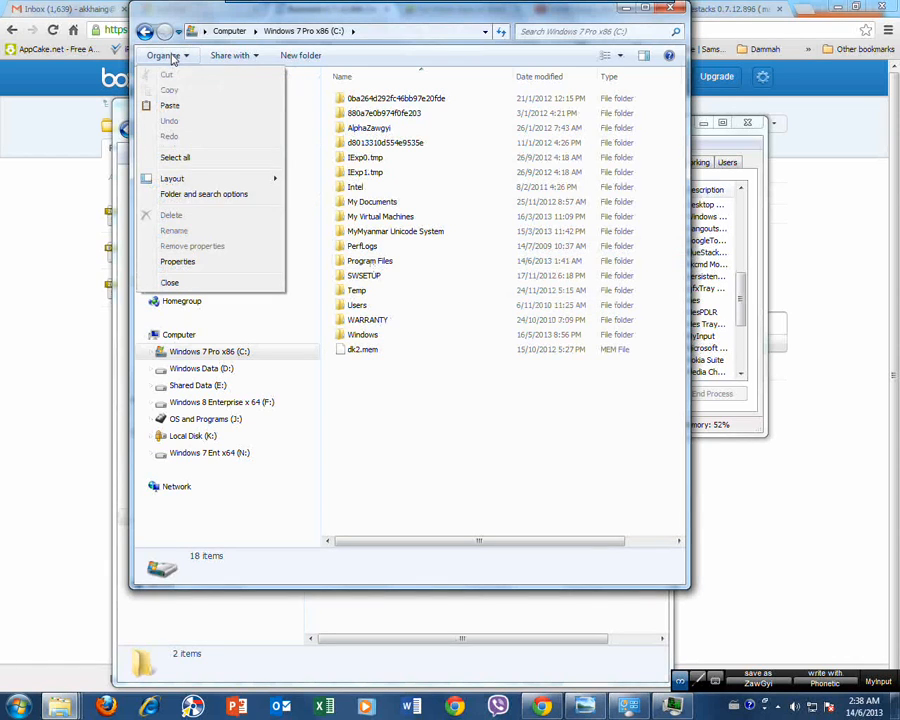
{"action": "left_click", "coordinate": [197, 198]}
{"action": "left_click", "coordinate": [203, 89]}
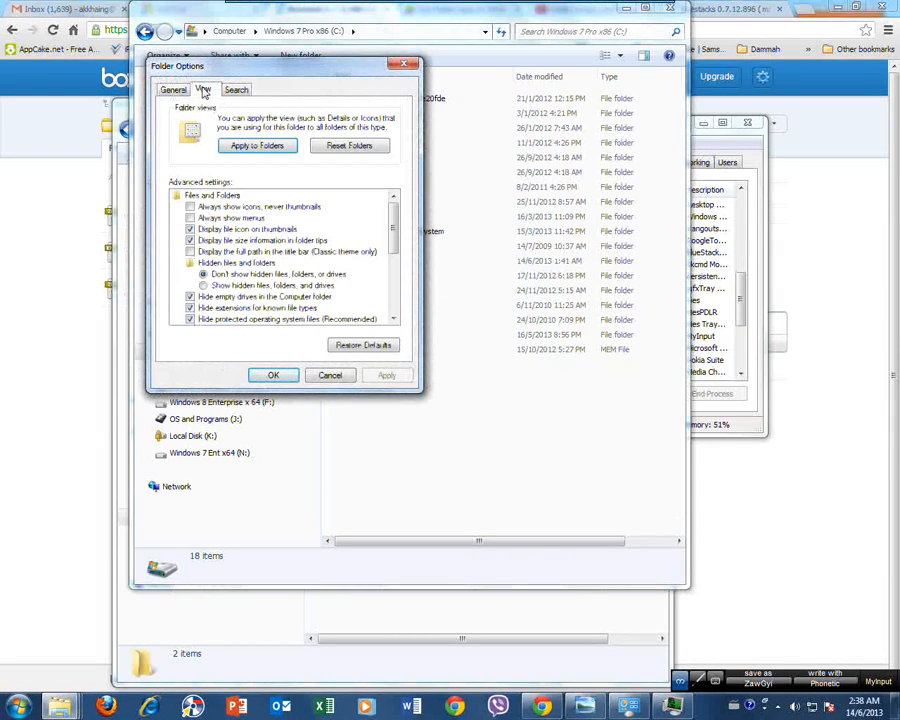
{"action": "left_click", "coordinate": [272, 288]}
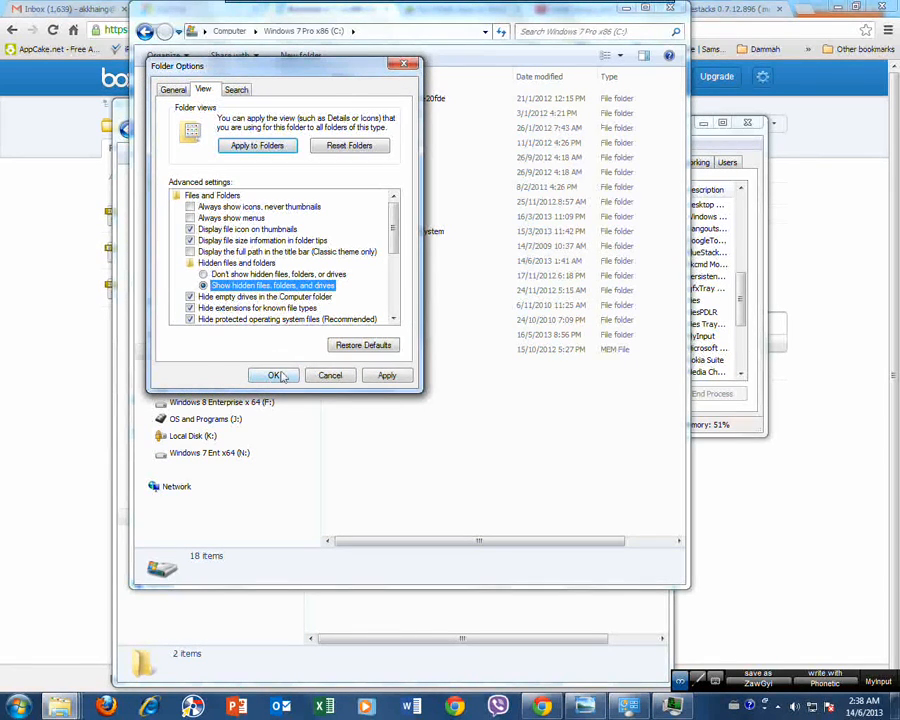
{"action": "left_click", "coordinate": [276, 376]}
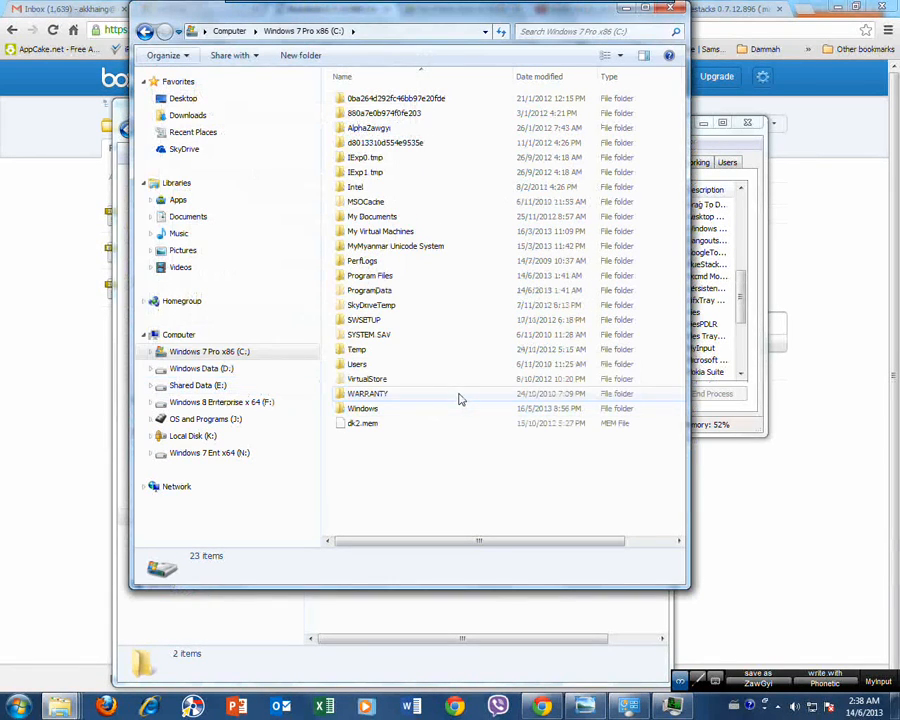
Step: Open the ProgramData\BlueStacks\Android folder on the C: drive and maximize its window
{"action": "double_click", "coordinate": [370, 291]}
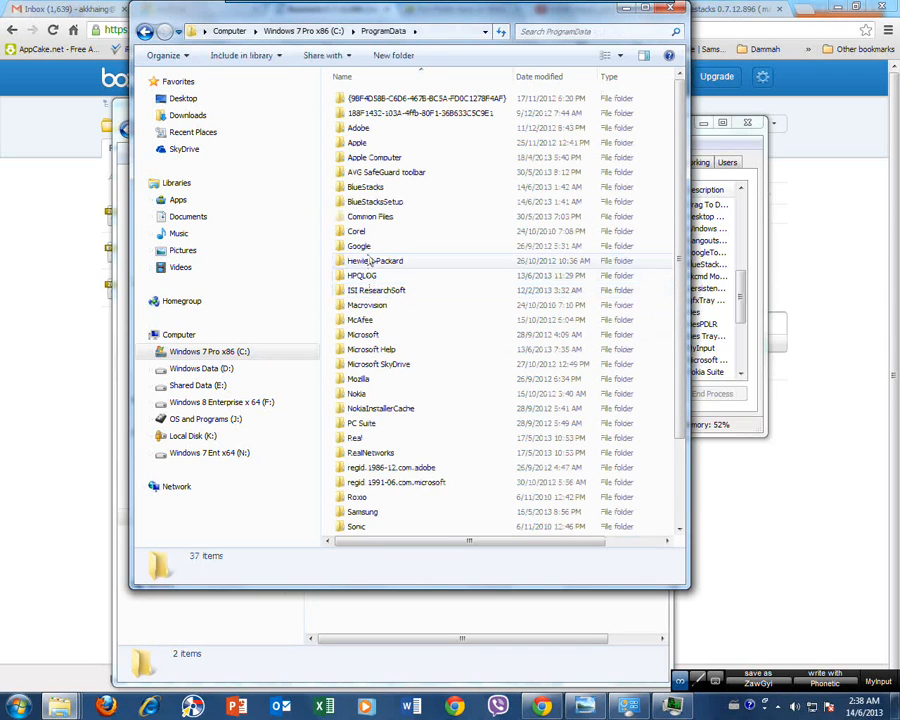
{"action": "double_click", "coordinate": [366, 187]}
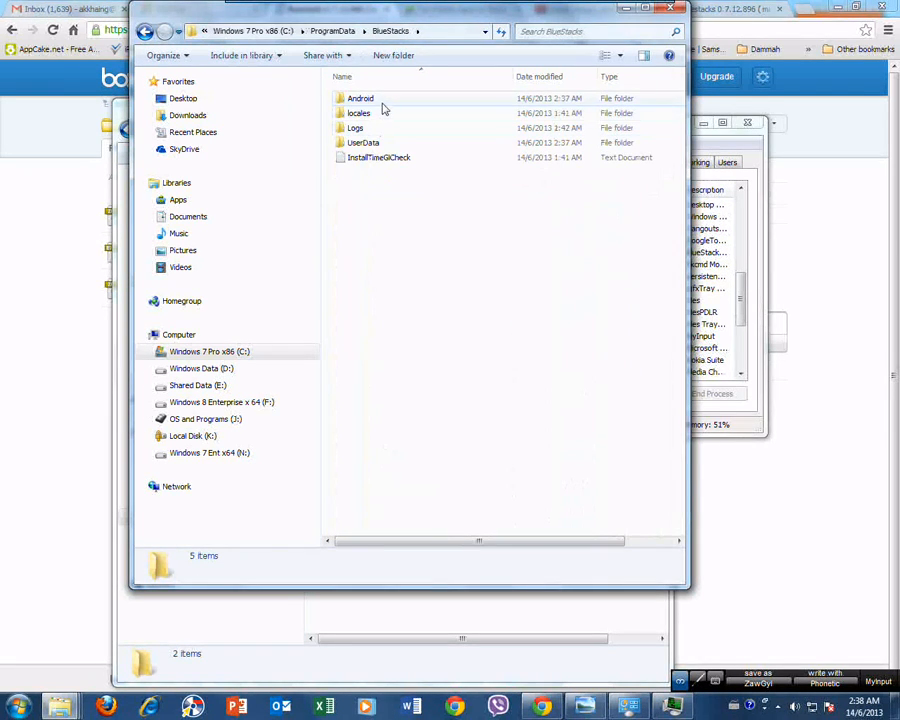
{"action": "double_click", "coordinate": [381, 101]}
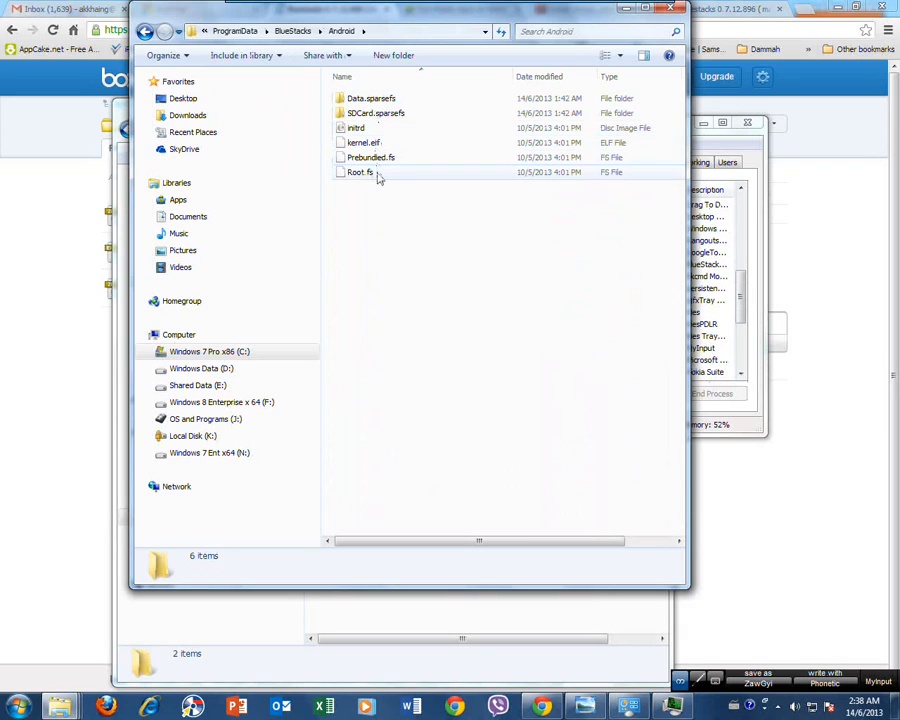
{"action": "left_click", "coordinate": [647, 9]}
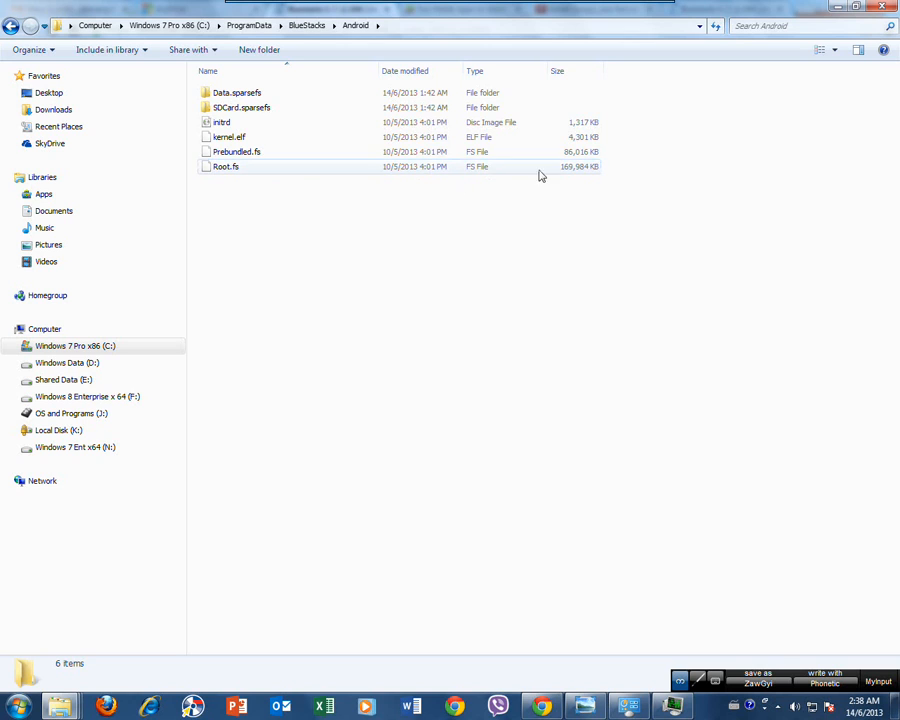
Step: Paste the rooted initrd and Root.fs files into the BlueStacks Android folder, replacing the existing files
{"action": "right_click", "coordinate": [551, 226]}
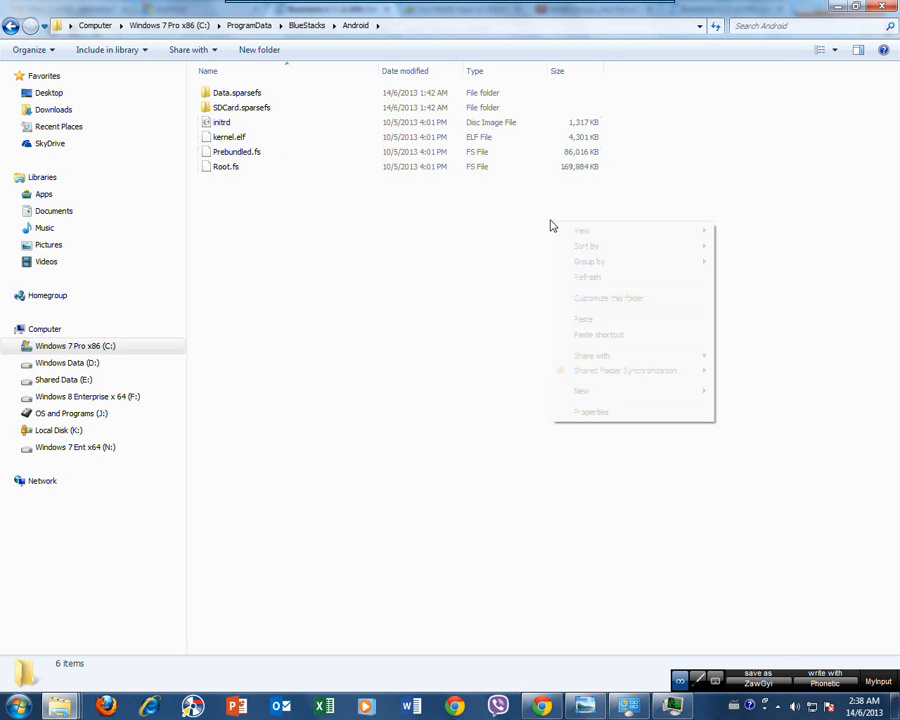
{"action": "left_click", "coordinate": [596, 322]}
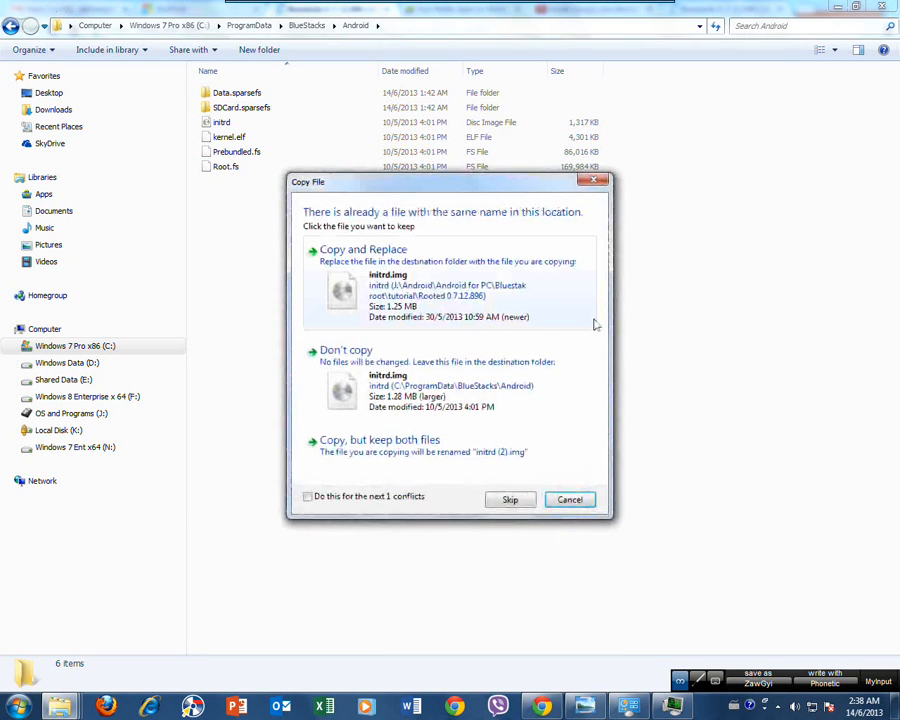
{"action": "left_click", "coordinate": [503, 312]}
{"action": "left_click", "coordinate": [503, 312]}
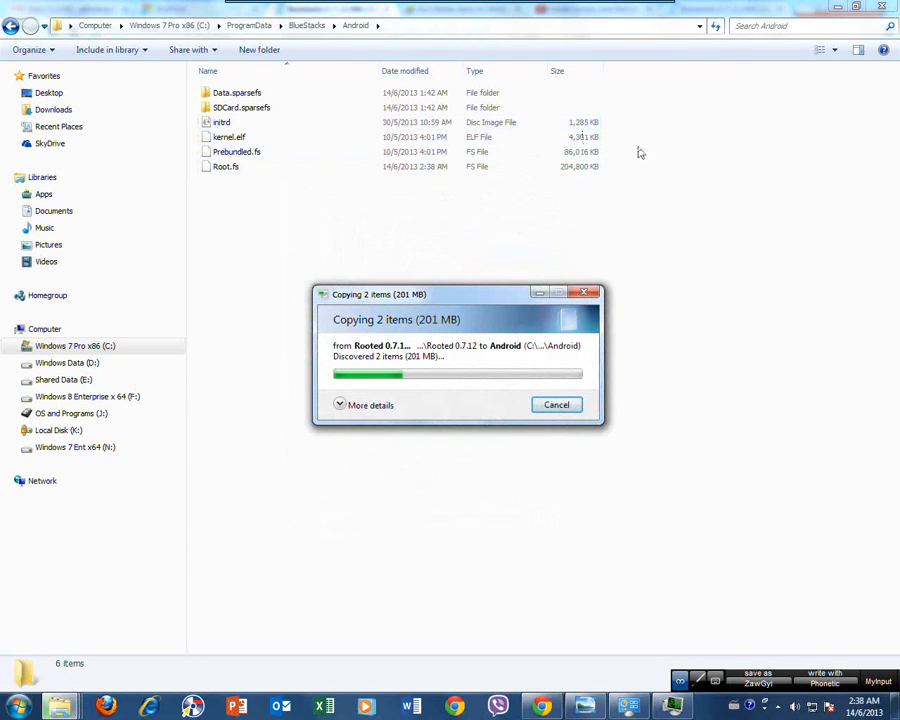
Step: Minimize the folder and browser windows and run the HD-StartLauncher desktop shortcut as administrator
{"action": "left_click", "coordinate": [837, 7]}
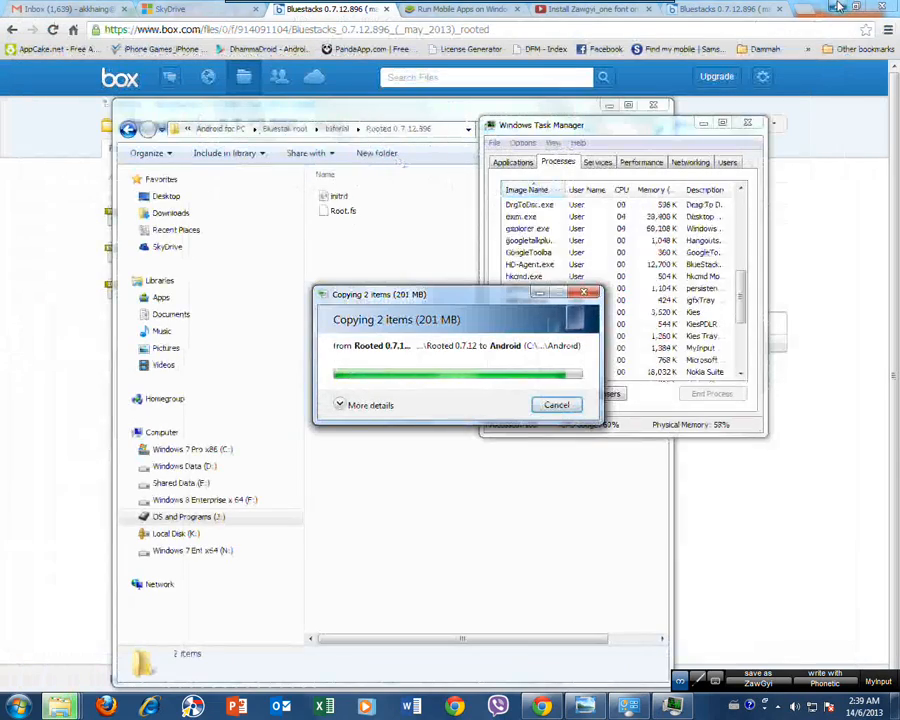
{"action": "left_click", "coordinate": [837, 7]}
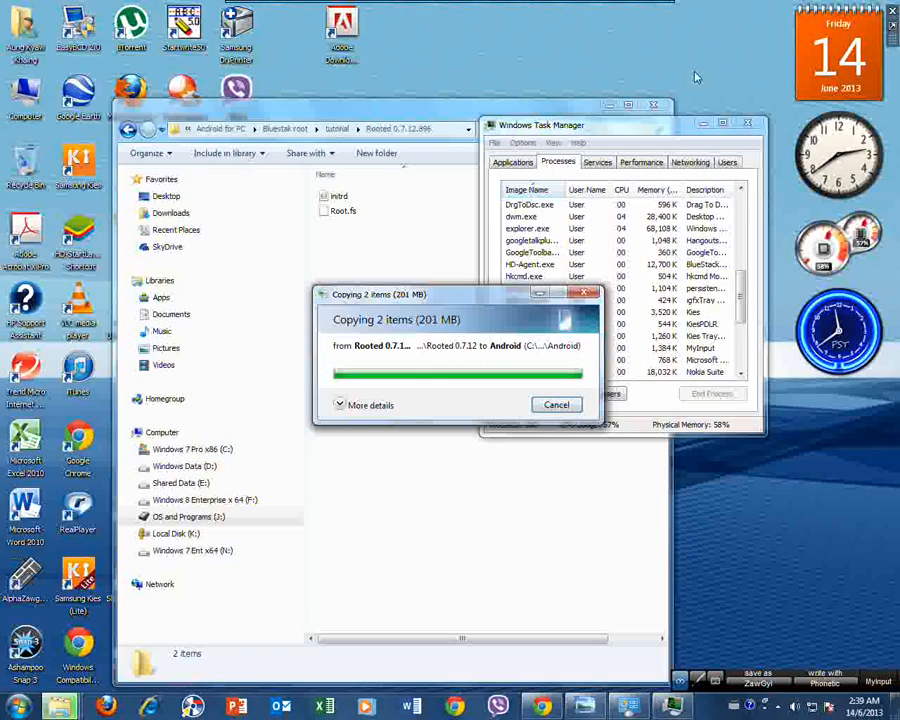
{"action": "right_click", "coordinate": [74, 229]}
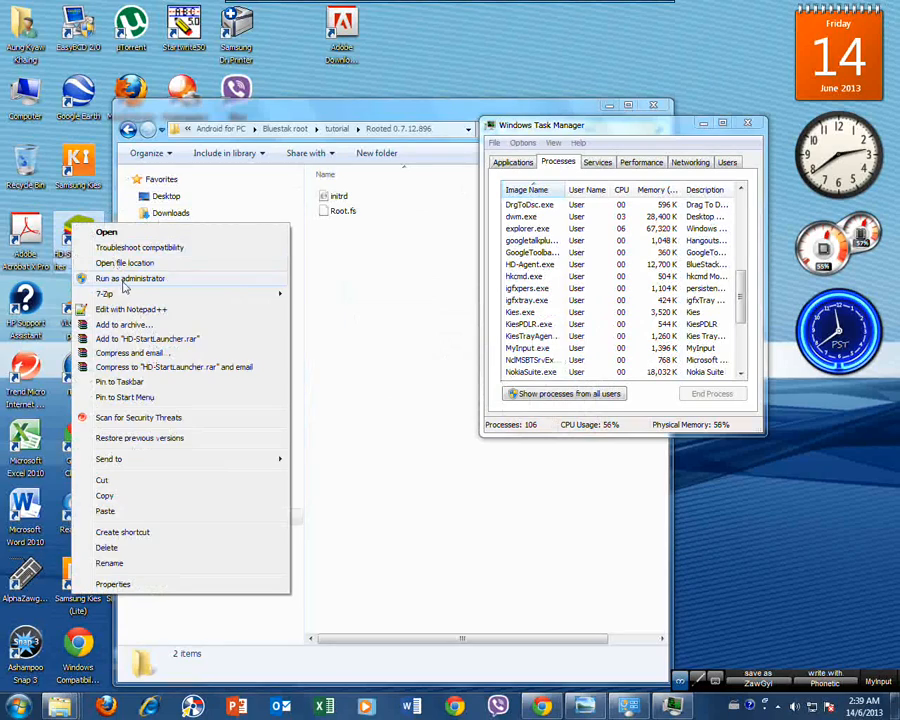
{"action": "left_click", "coordinate": [128, 279]}
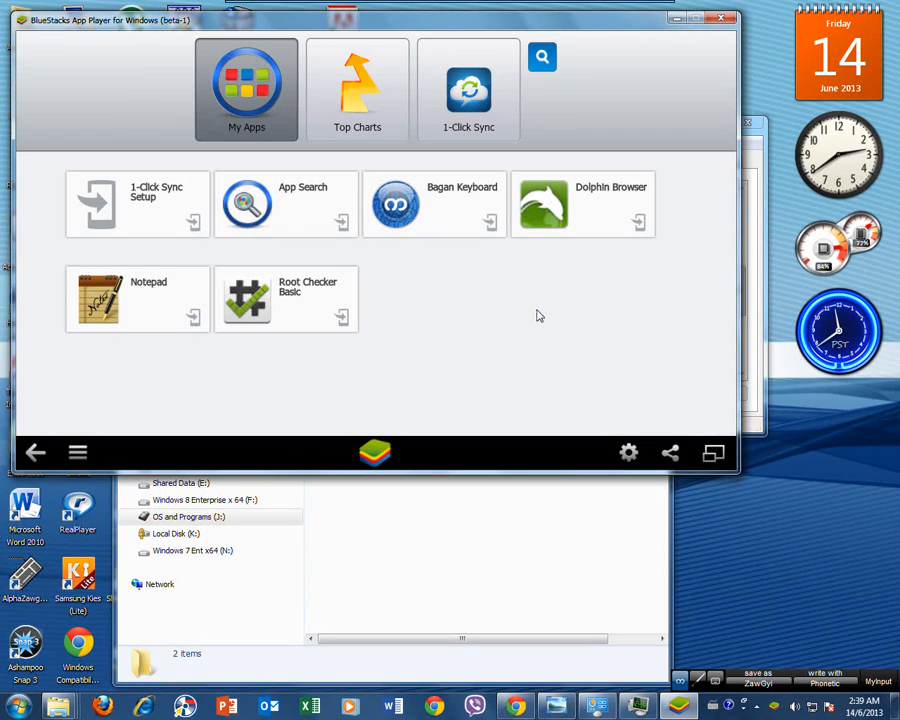
Step: Verify the device's root access with Root Checker Basic, then return to the BlueStacks home screen
{"action": "left_click", "coordinate": [289, 303]}
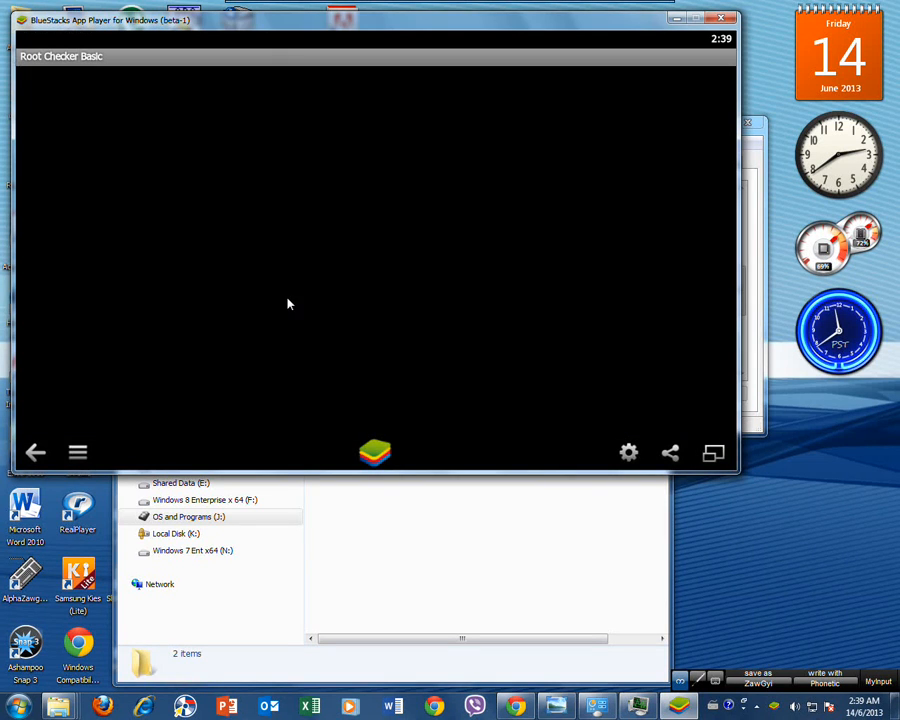
{"action": "left_click", "coordinate": [374, 172]}
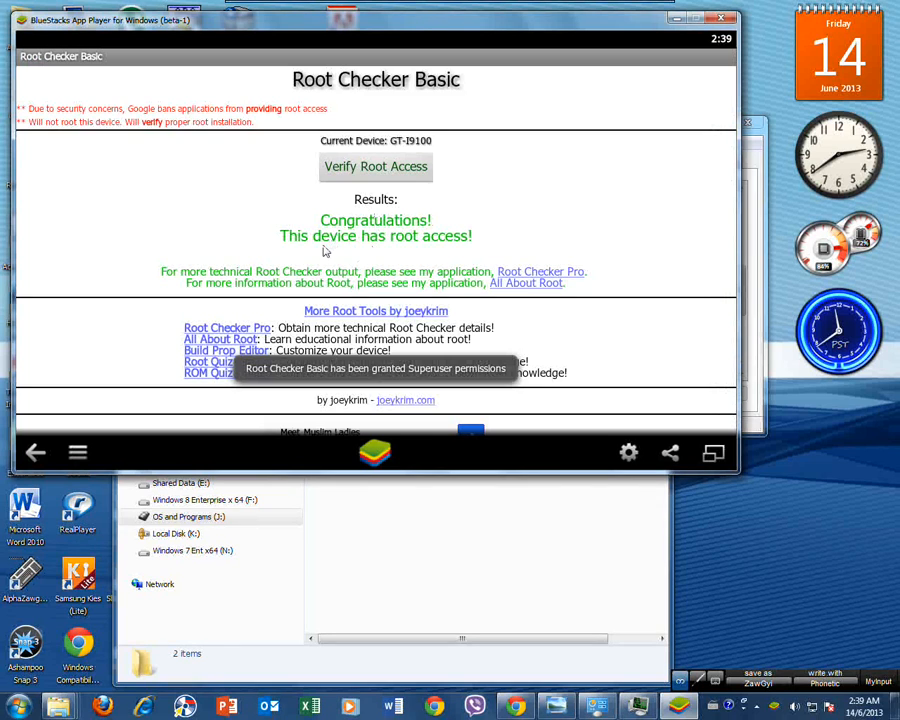
{"action": "left_click", "coordinate": [376, 455]}
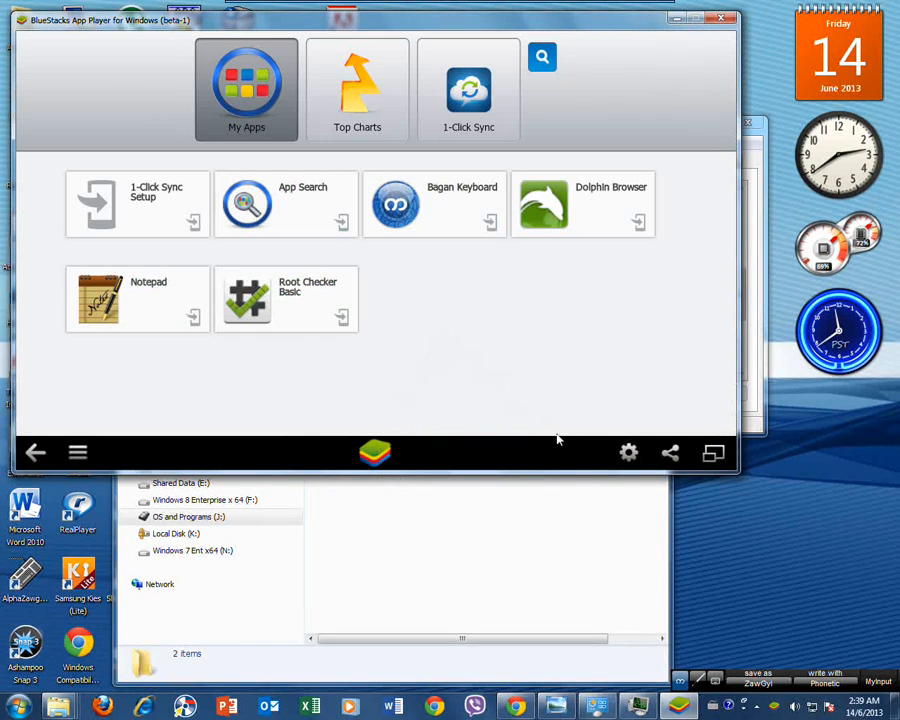
Step: Enable Bagan Keyboard and disable Android keyboard in the BlueStacks keyboard settings, accepting the input method warning, and return to the home screen
{"action": "left_click", "coordinate": [628, 455]}
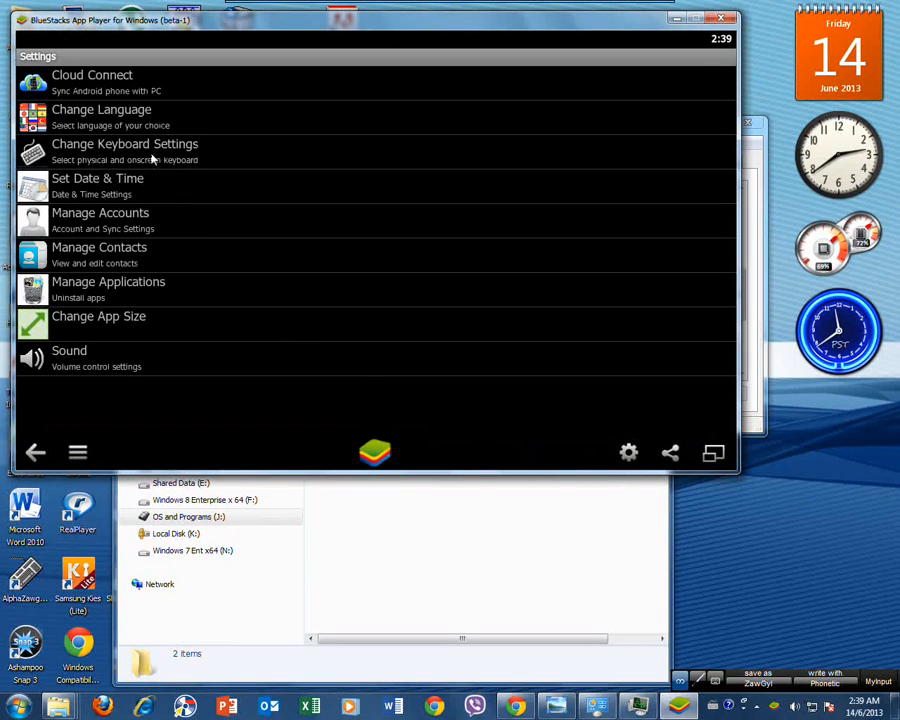
{"action": "left_click", "coordinate": [152, 160]}
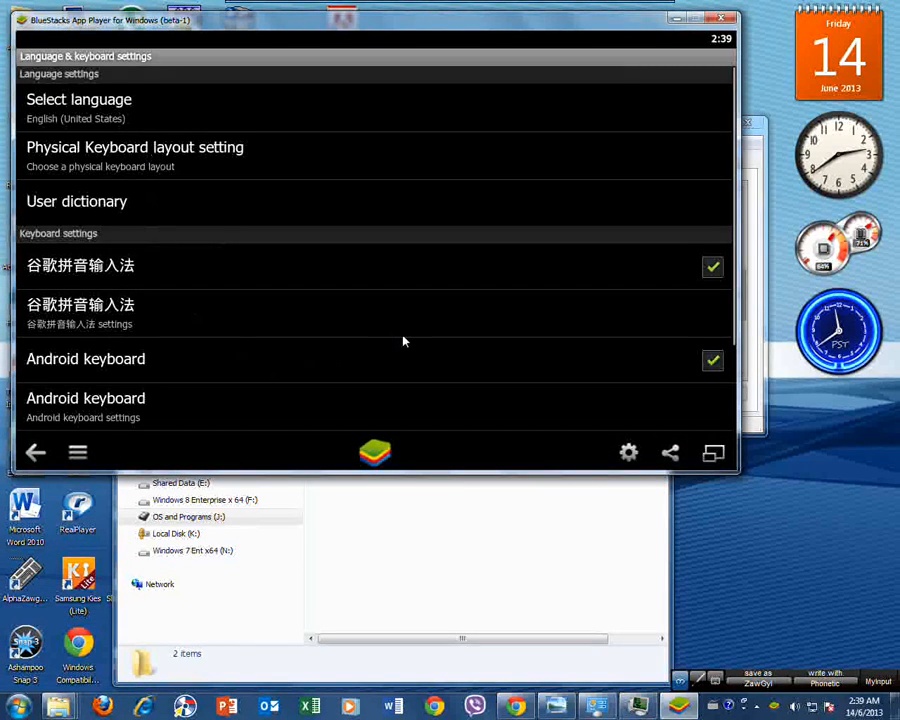
{"action": "scroll", "coordinate": [410, 343], "scroll_direction": "down", "scroll_amount": 2}
{"action": "scroll", "coordinate": [415, 346], "scroll_direction": "down", "scroll_amount": 1}
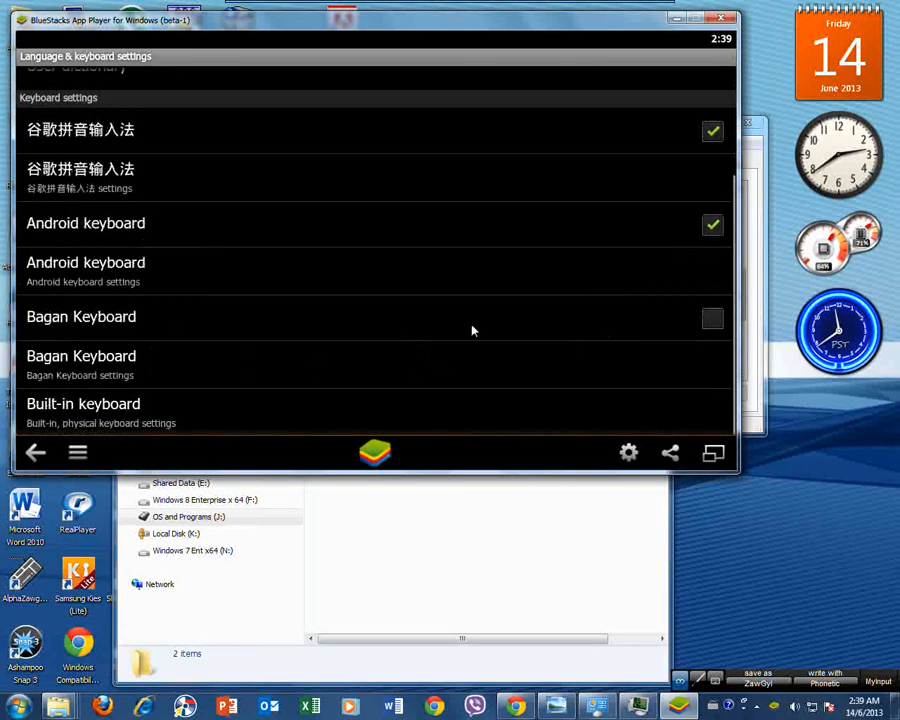
{"action": "left_click", "coordinate": [712, 322]}
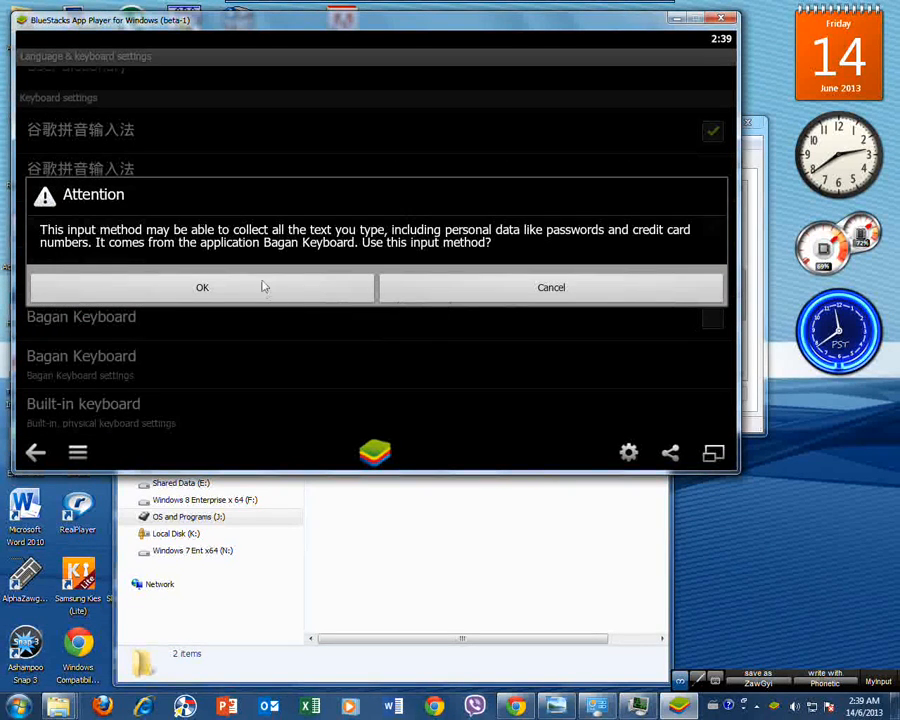
{"action": "left_click", "coordinate": [202, 287]}
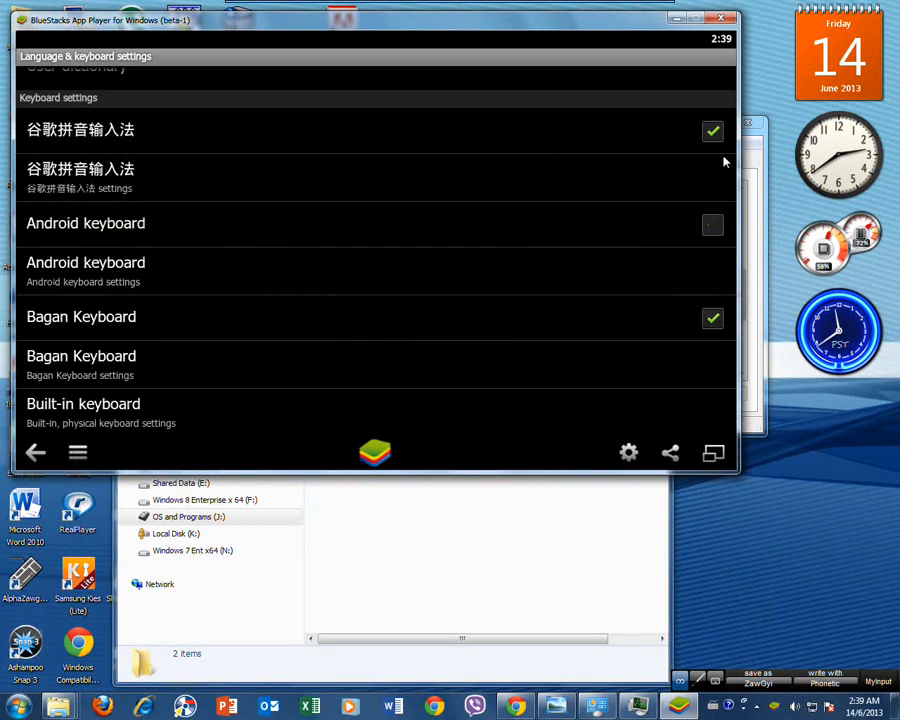
{"action": "left_click", "coordinate": [385, 453]}
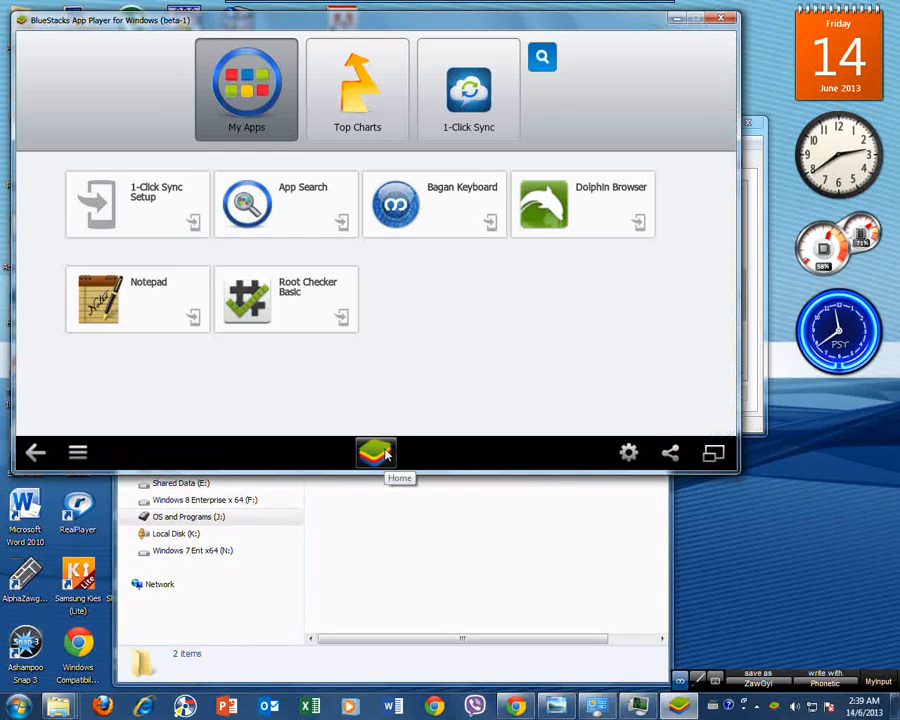
Step: Create a text note in Notepad containing the Burmese word စမ်း, and return to the home screen
{"action": "left_click", "coordinate": [113, 310]}
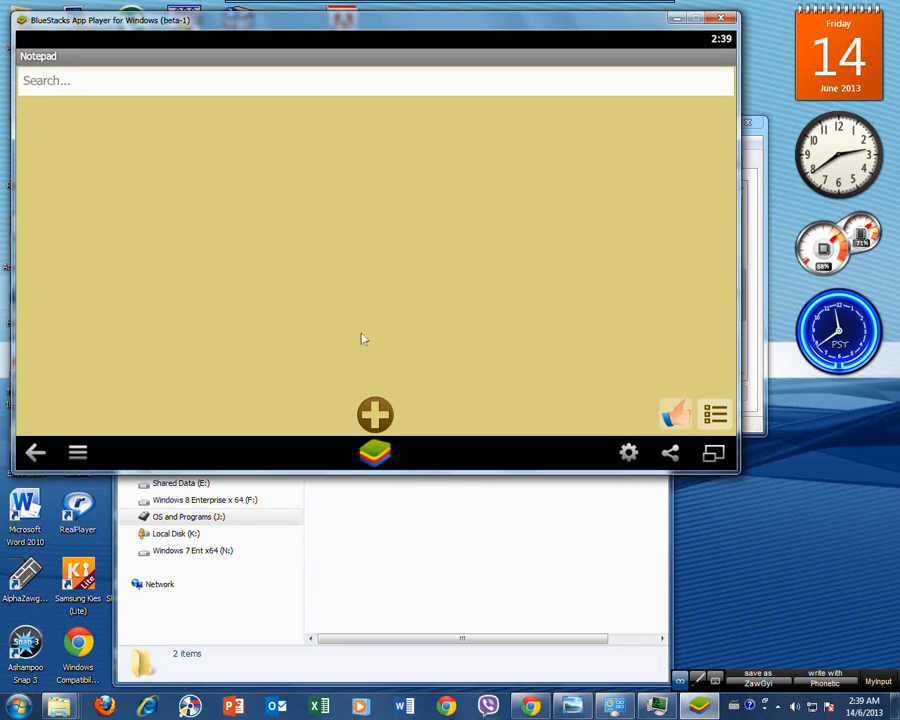
{"action": "left_click", "coordinate": [376, 414]}
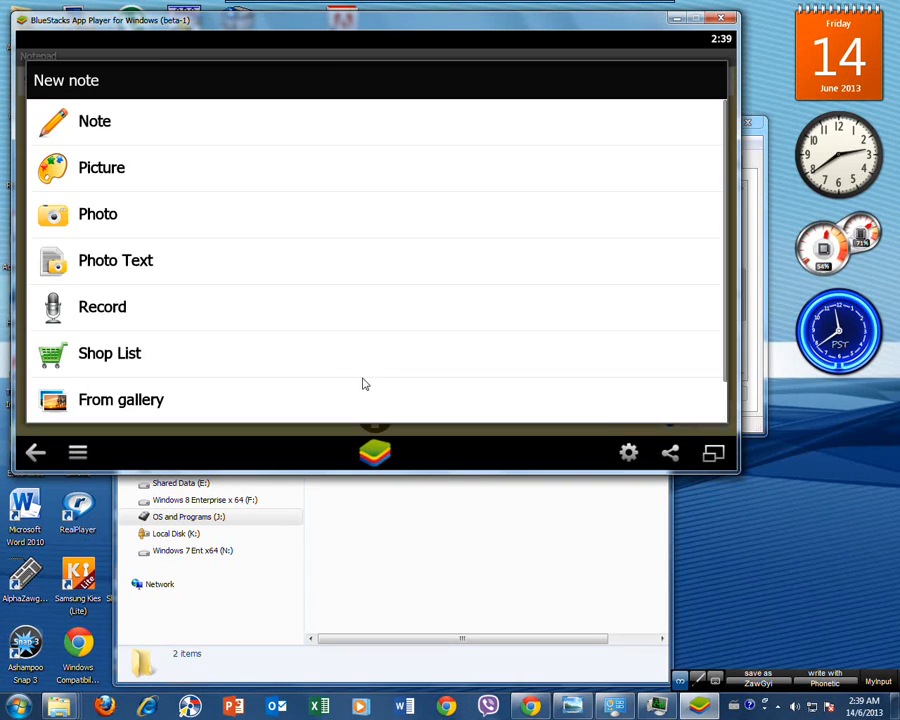
{"action": "left_click", "coordinate": [243, 129]}
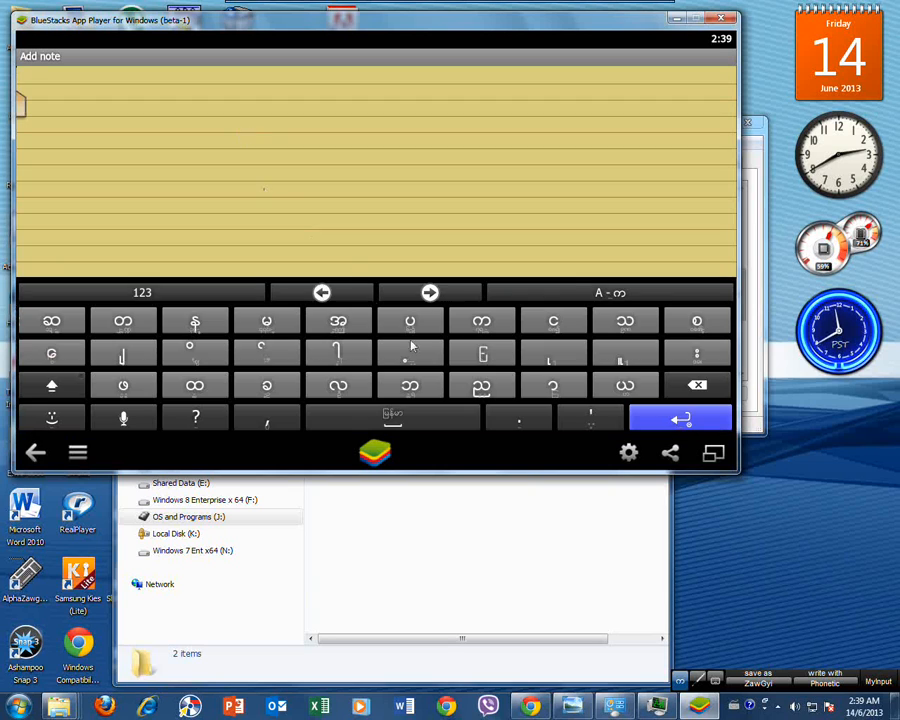
{"action": "left_click", "coordinate": [686, 322]}
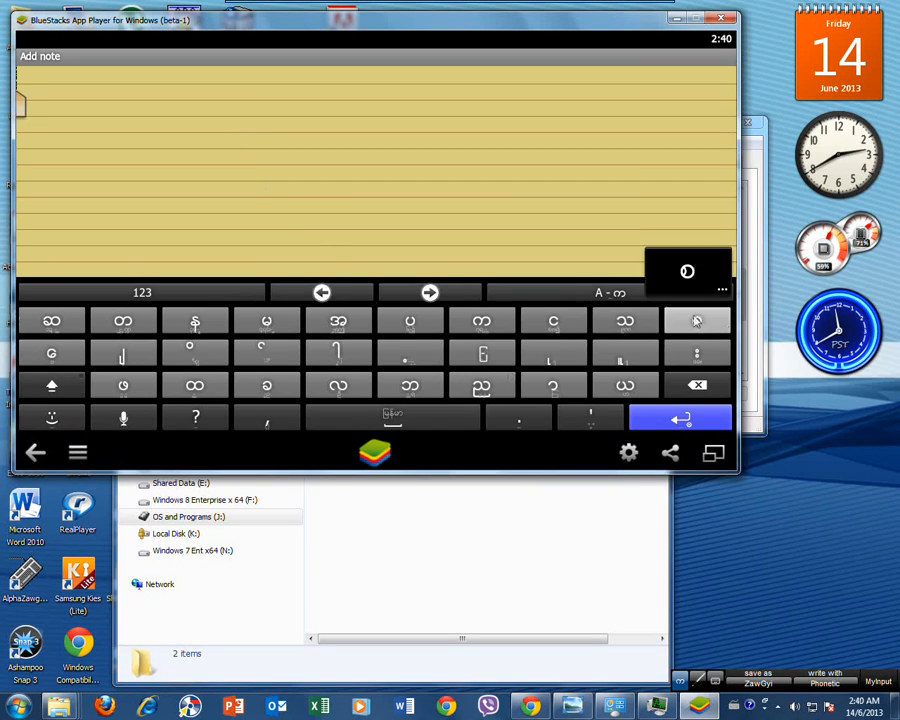
{"action": "left_click", "coordinate": [264, 320]}
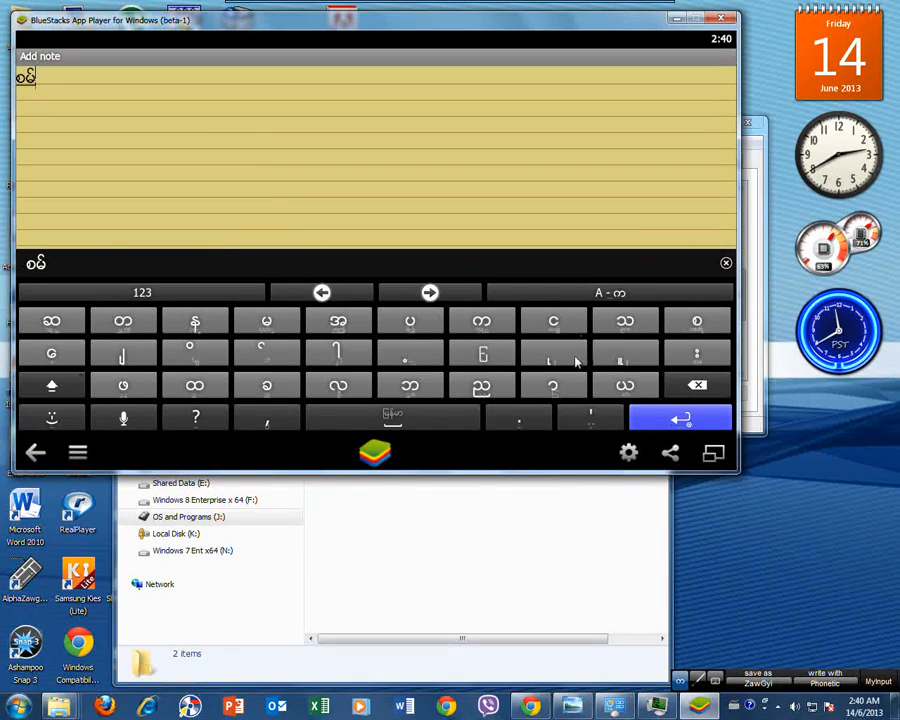
{"action": "left_click", "coordinate": [697, 356]}
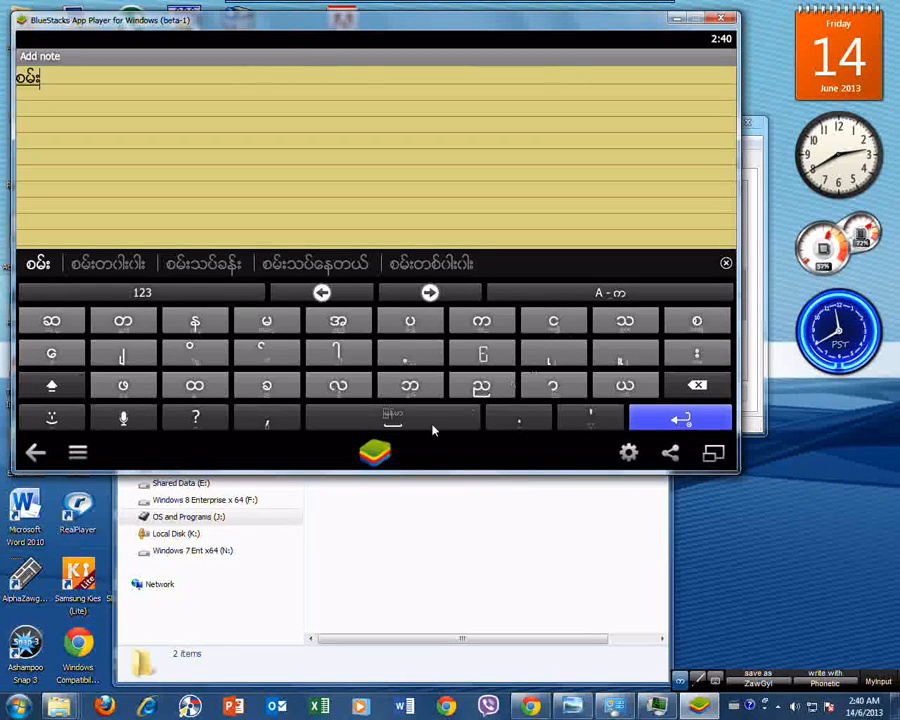
{"action": "left_click", "coordinate": [380, 453]}
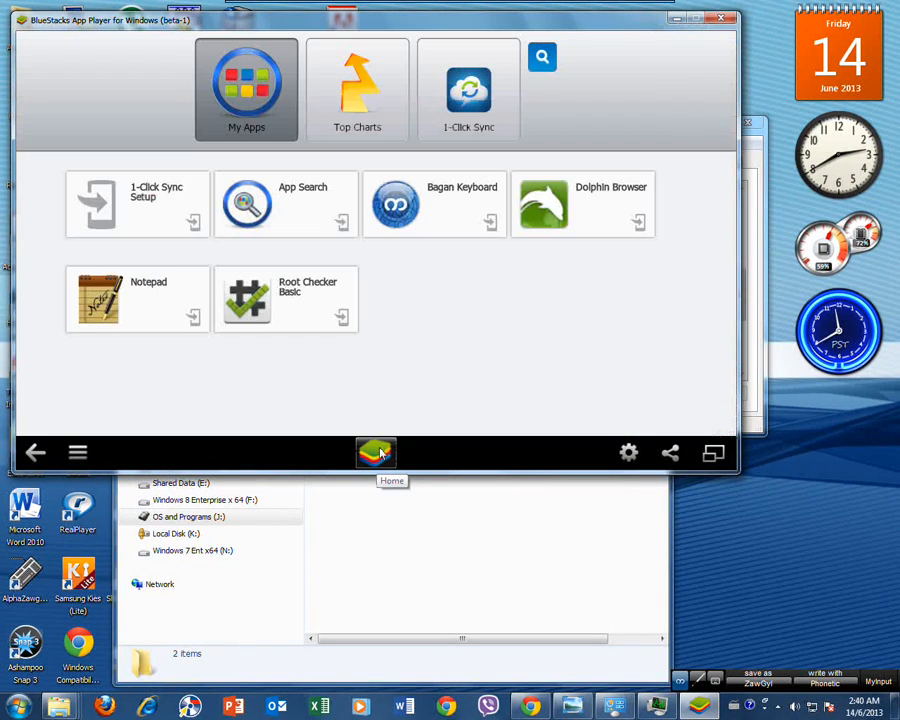
Step: Search Google for မြန်မာ in Dolphin Browser using the Burmese on-screen keyboard, and return to the home screen
{"action": "left_click", "coordinate": [577, 216]}
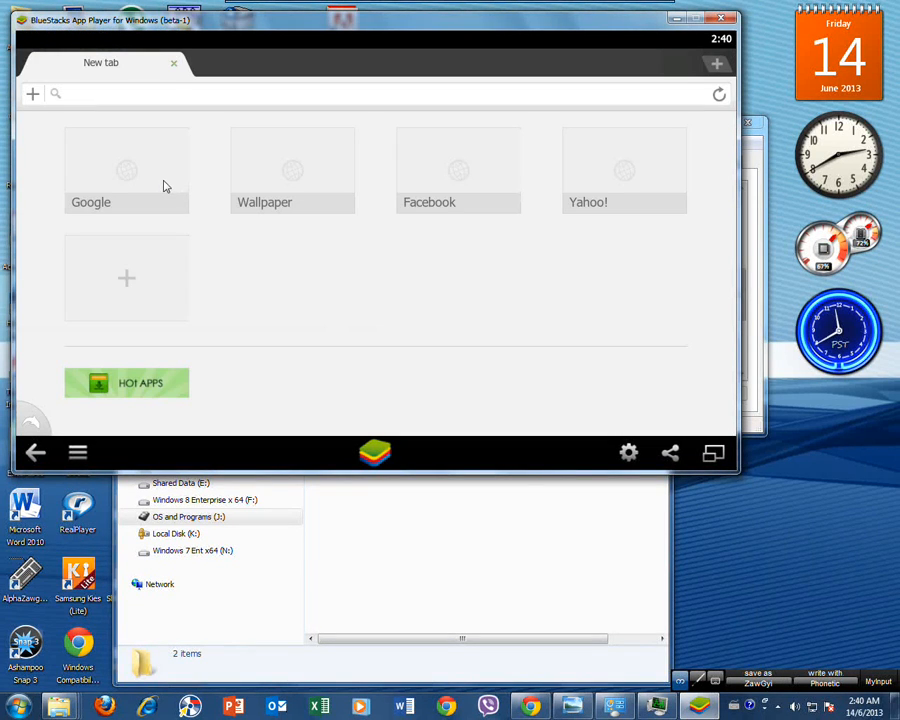
{"action": "left_click", "coordinate": [166, 186]}
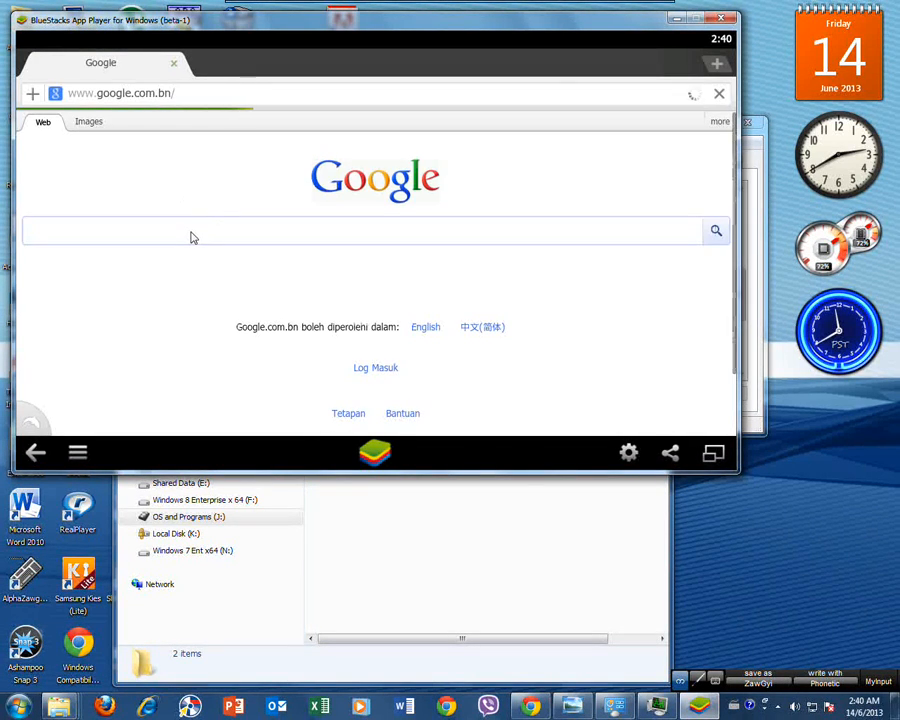
{"action": "left_click", "coordinate": [191, 235]}
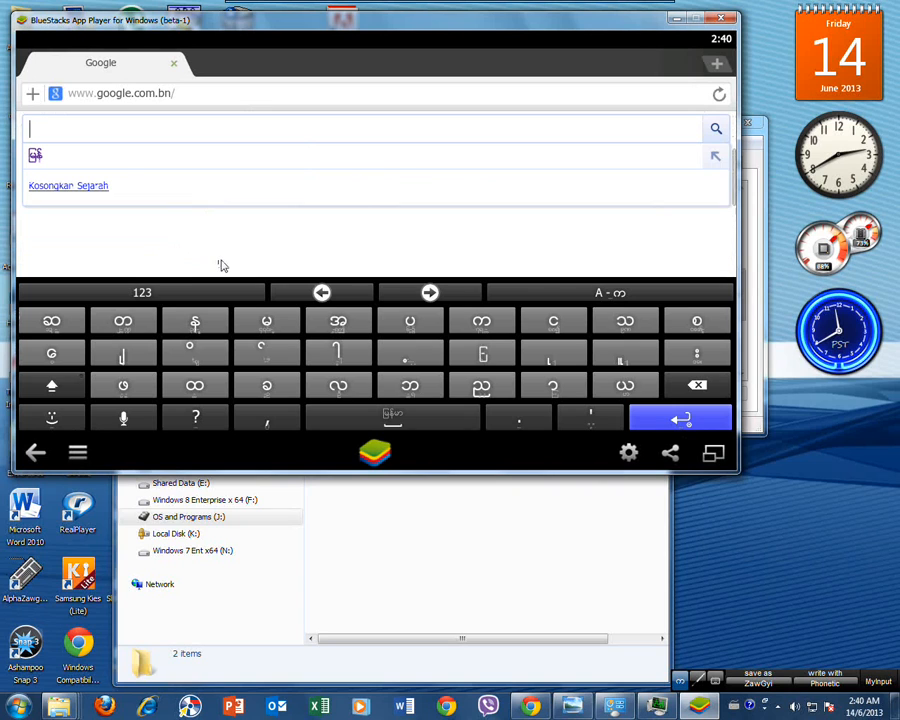
{"action": "left_click", "coordinate": [291, 322]}
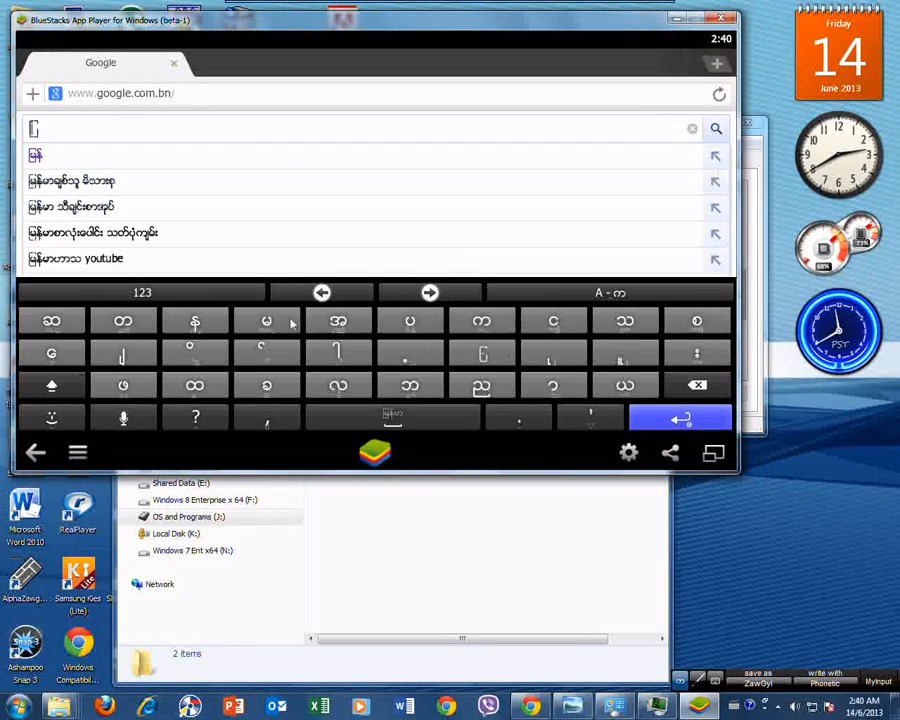
{"action": "left_click", "coordinate": [291, 322]}
{"action": "left_click", "coordinate": [195, 320]}
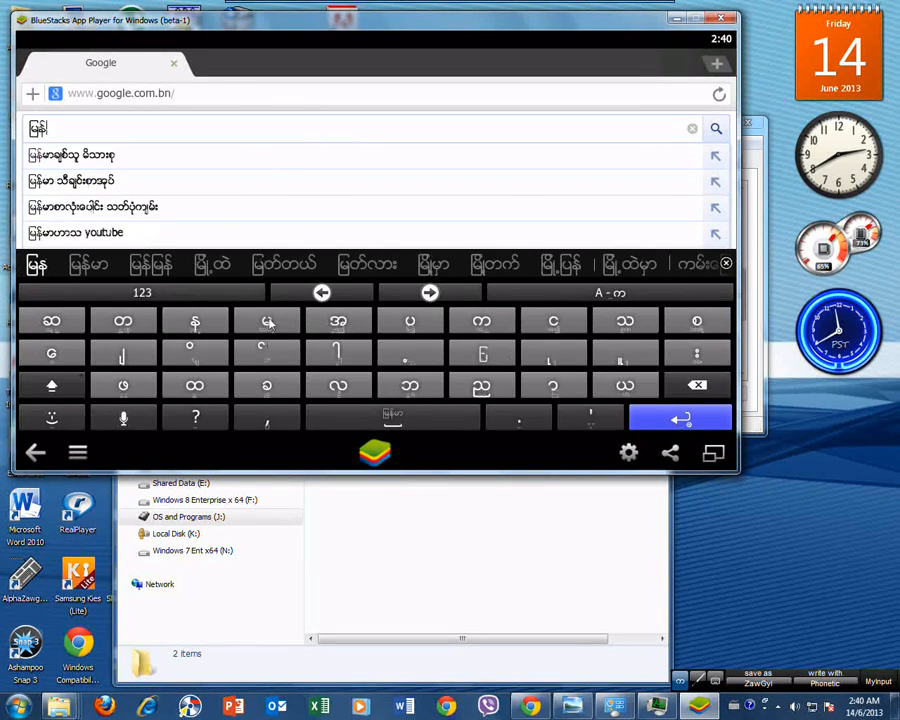
{"action": "left_click", "coordinate": [268, 322]}
{"action": "left_click", "coordinate": [552, 388]}
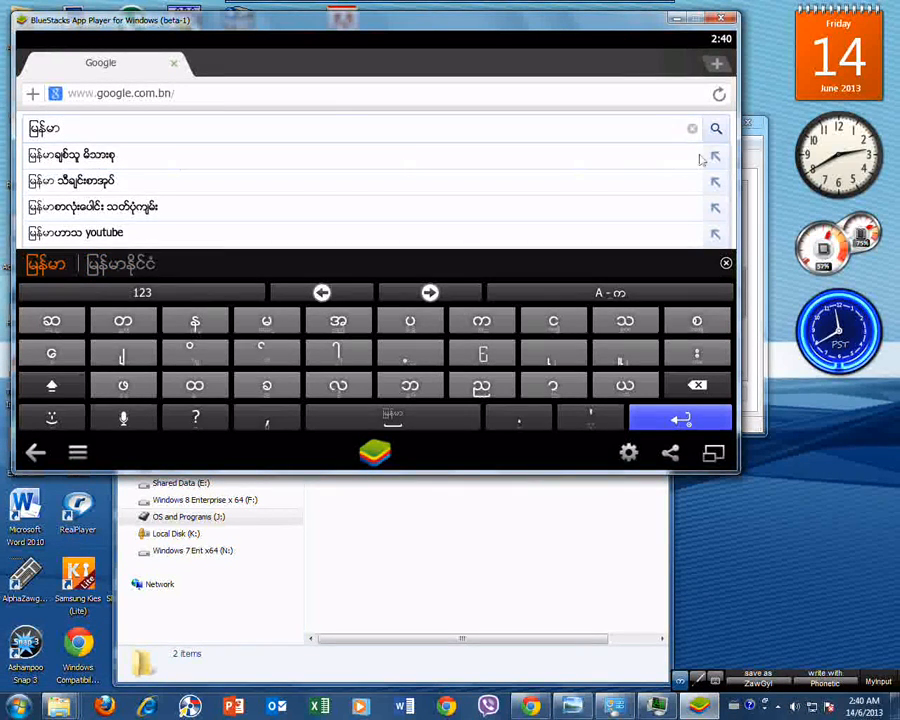
{"action": "left_click", "coordinate": [716, 128]}
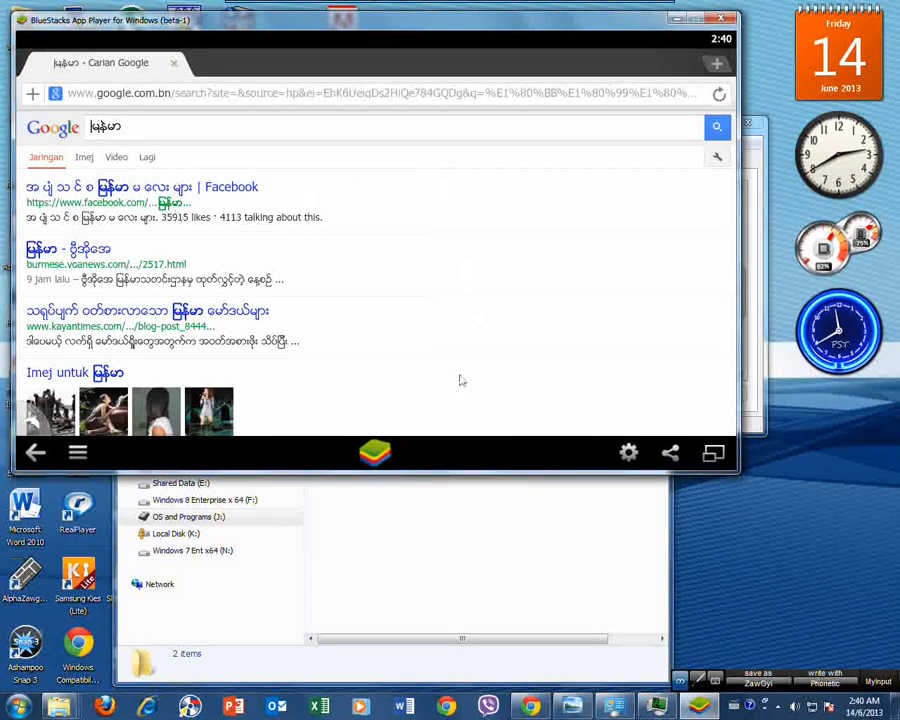
{"action": "left_click", "coordinate": [374, 455]}
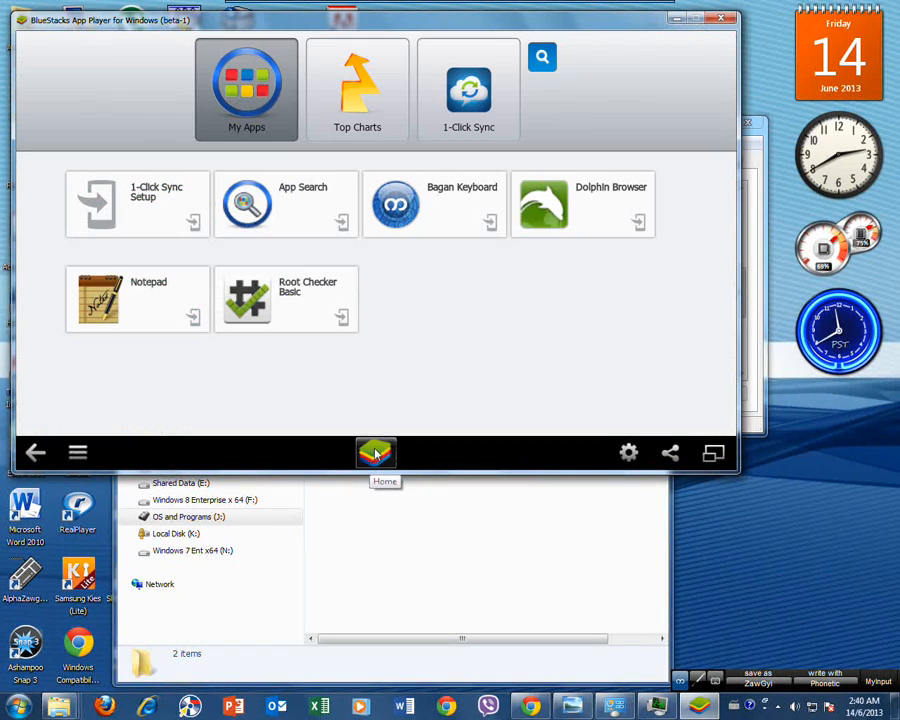